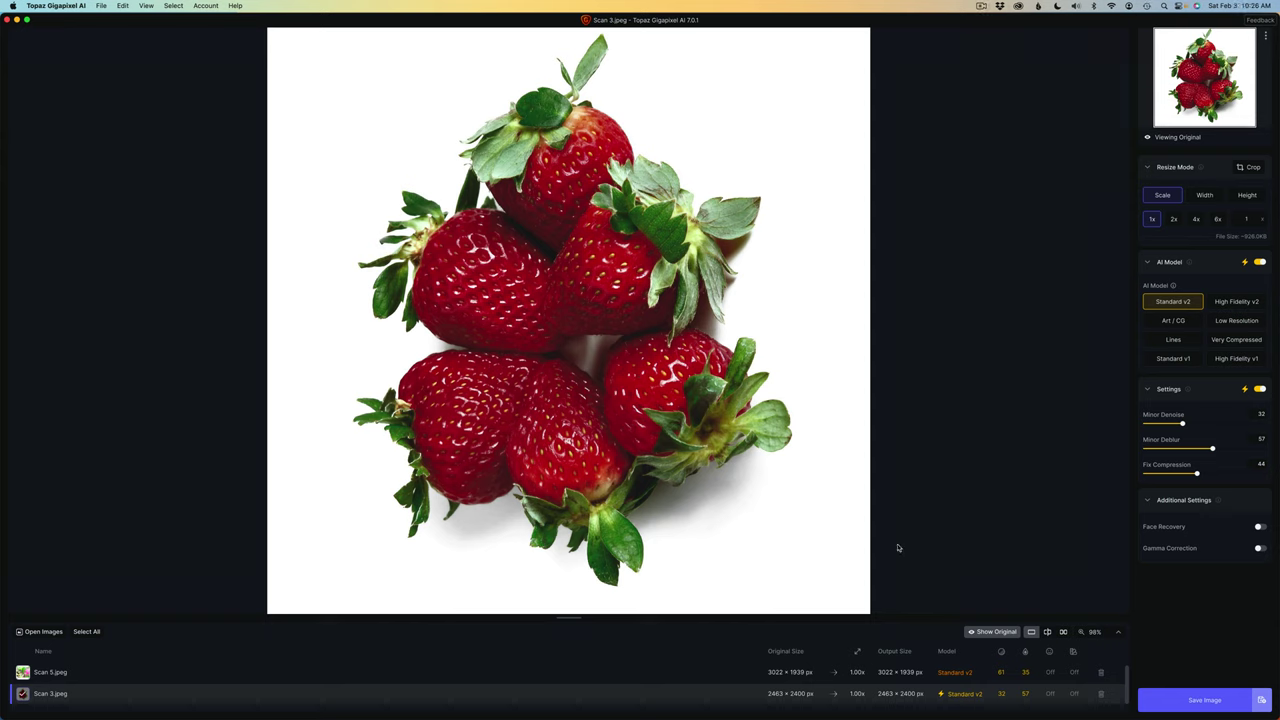
# Put Scan 3.jpeg's original and enhanced preview side by side
pyautogui.click(898, 548)
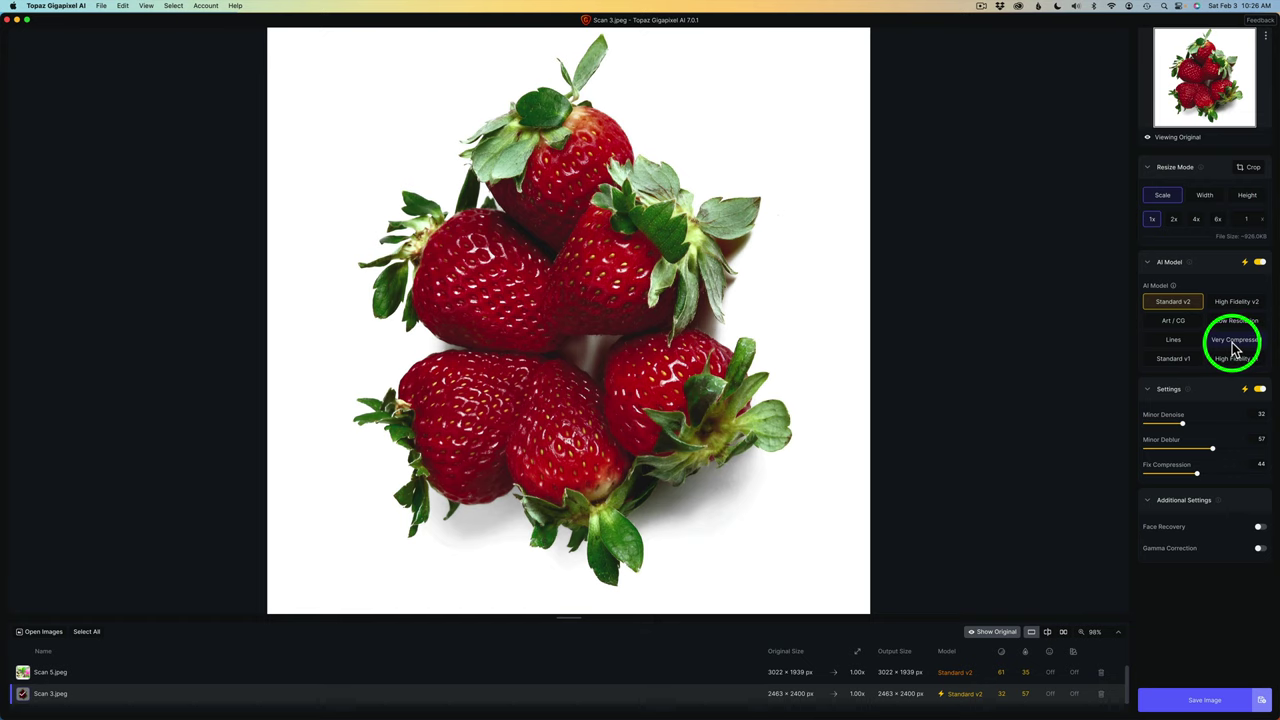
pyautogui.moveTo(1173, 285)
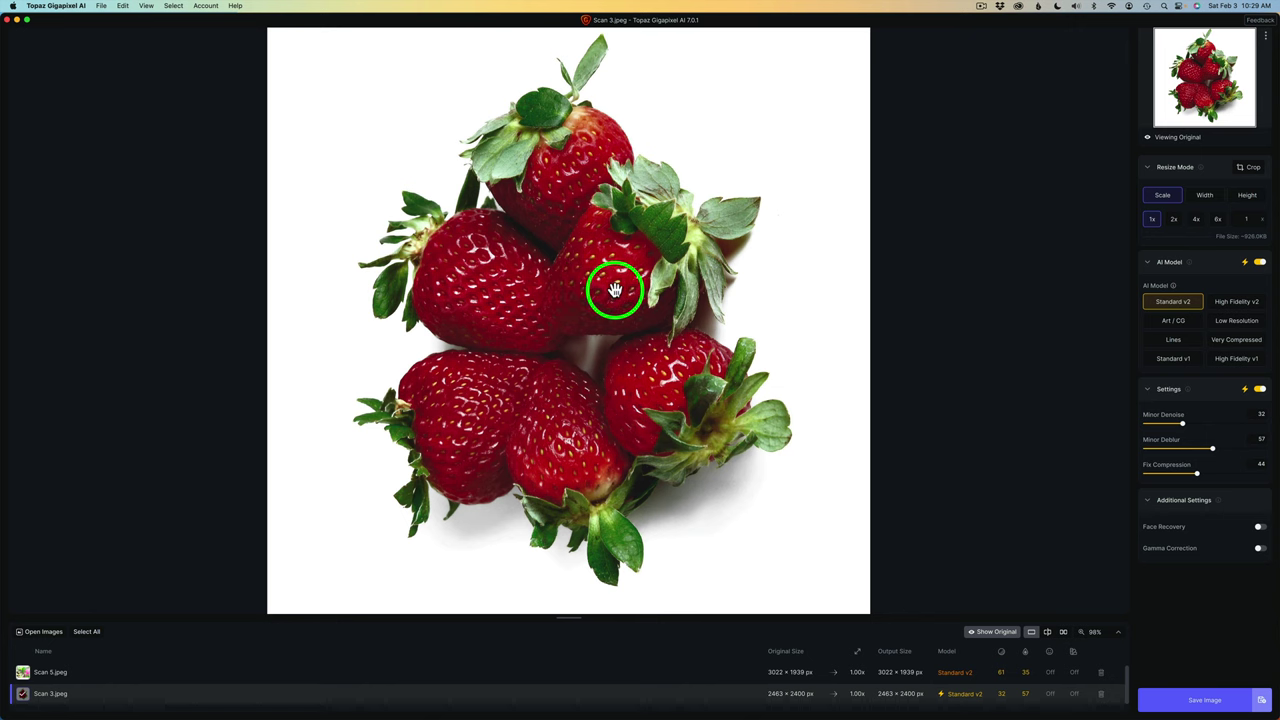
pyautogui.click(1064, 634)
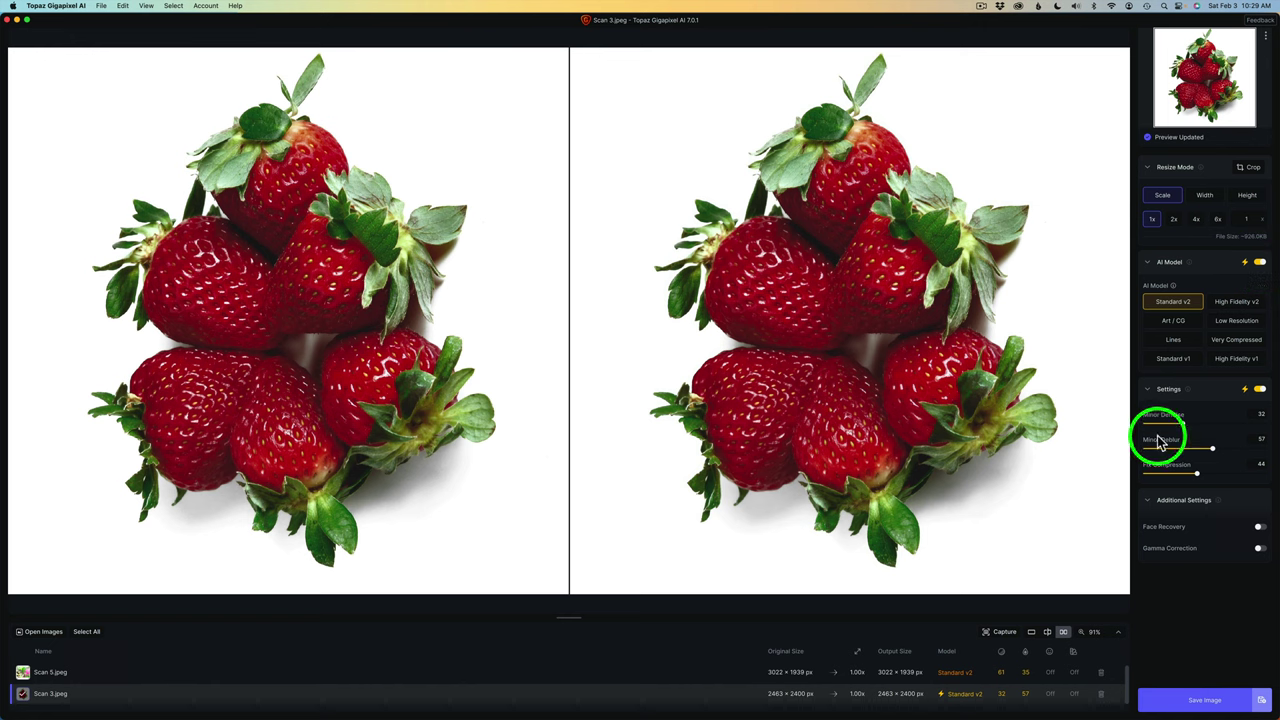
# Zoom the strawberry comparison to 100%
pyautogui.click(1120, 636)
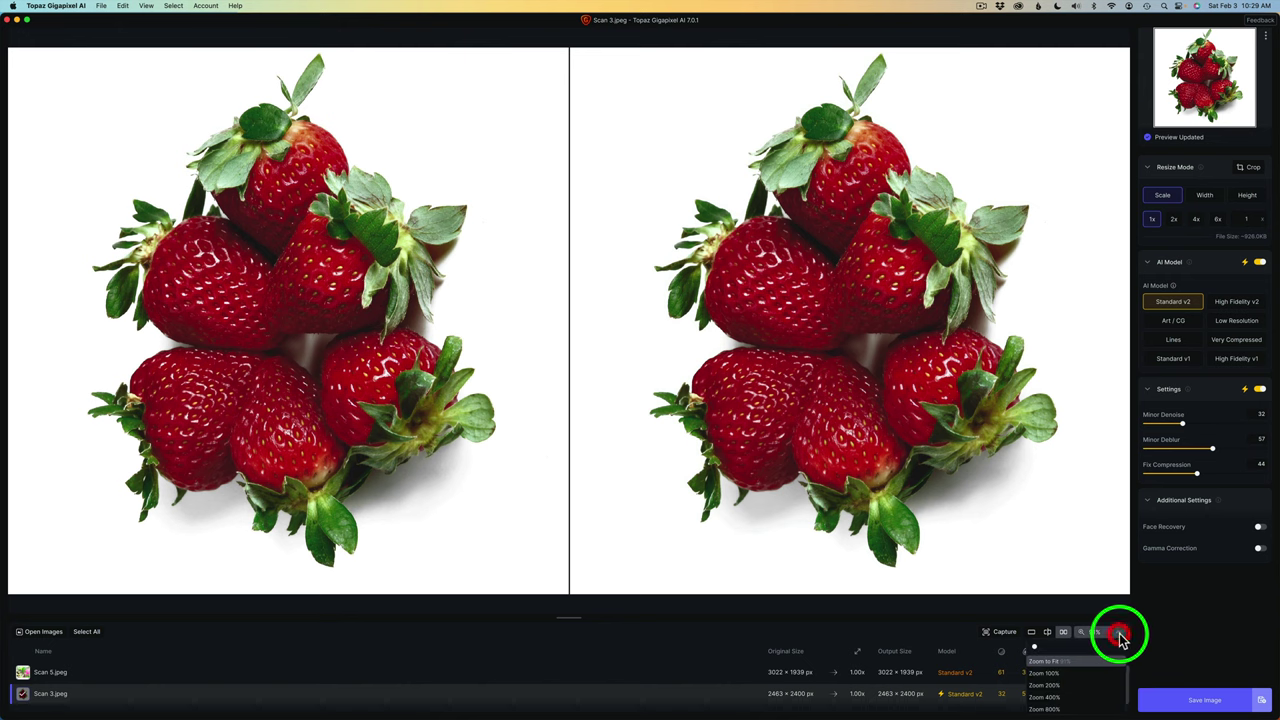
pyautogui.click(1048, 673)
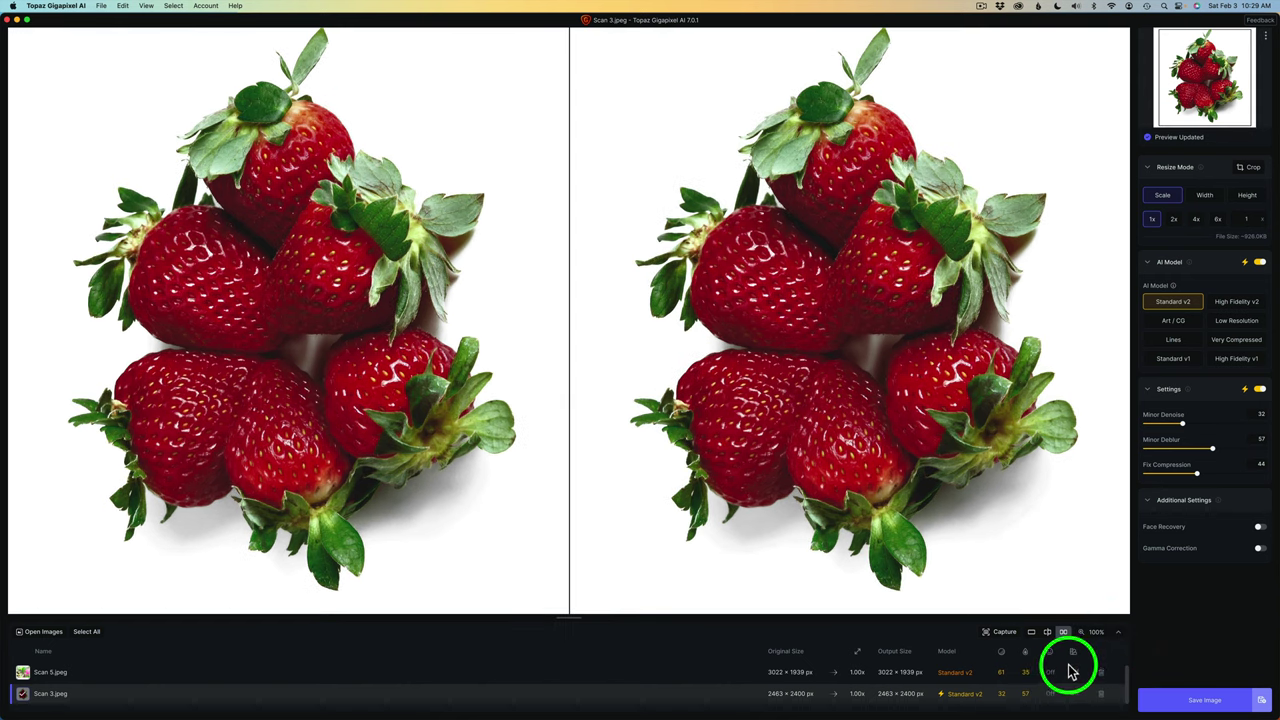
pyautogui.click(1120, 636)
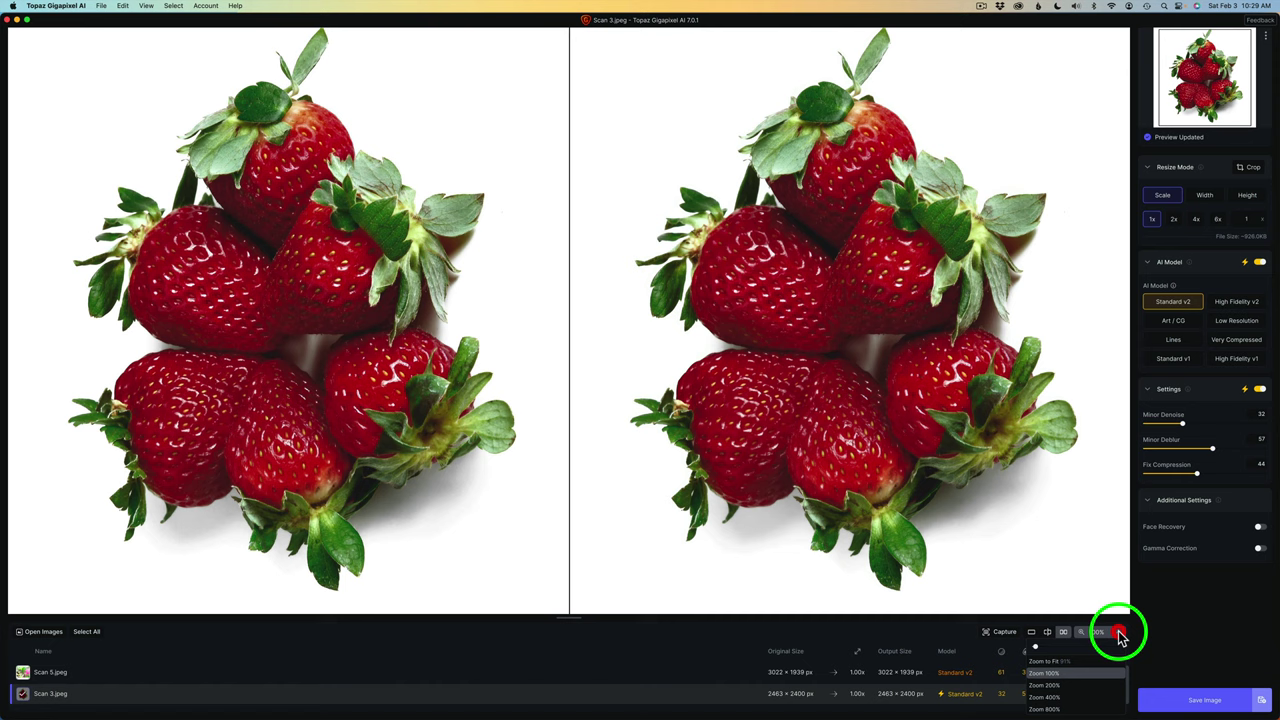
# Zoom the strawberry comparison to 200% and pan to another part of the strawberries
pyautogui.click(1050, 686)
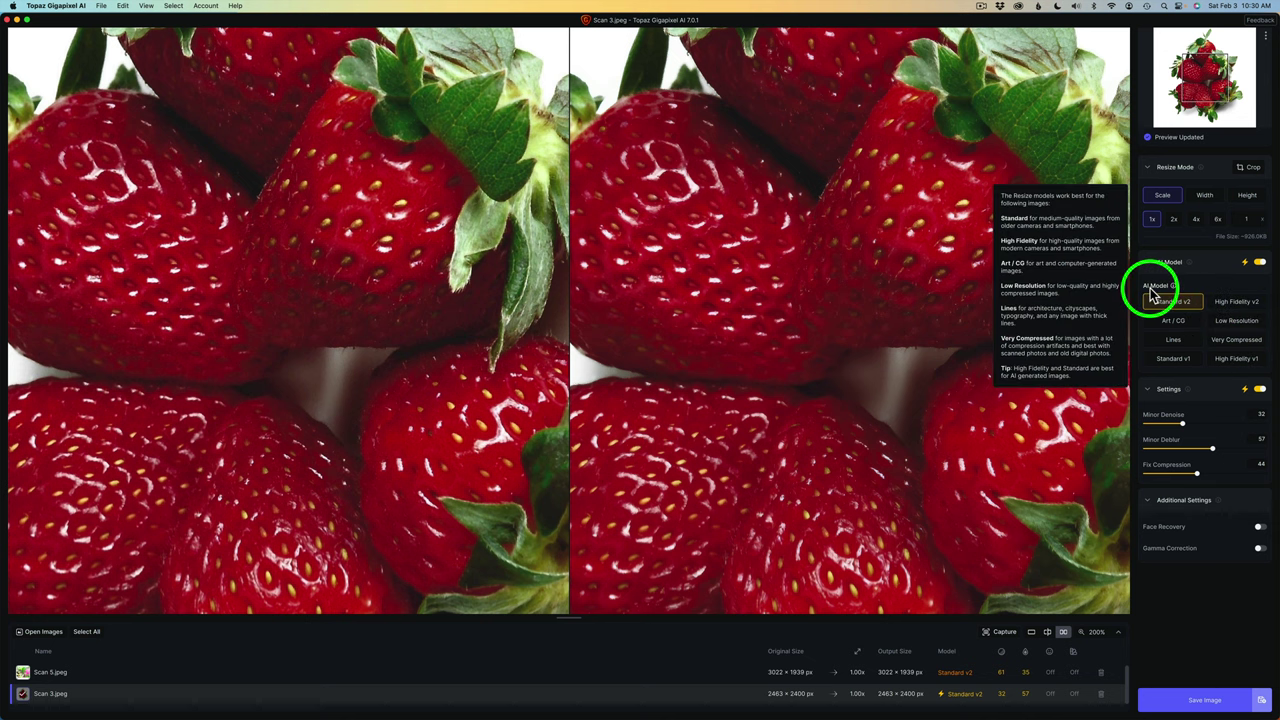
pyautogui.moveTo(1057, 358); pyautogui.dragTo(903, 297)
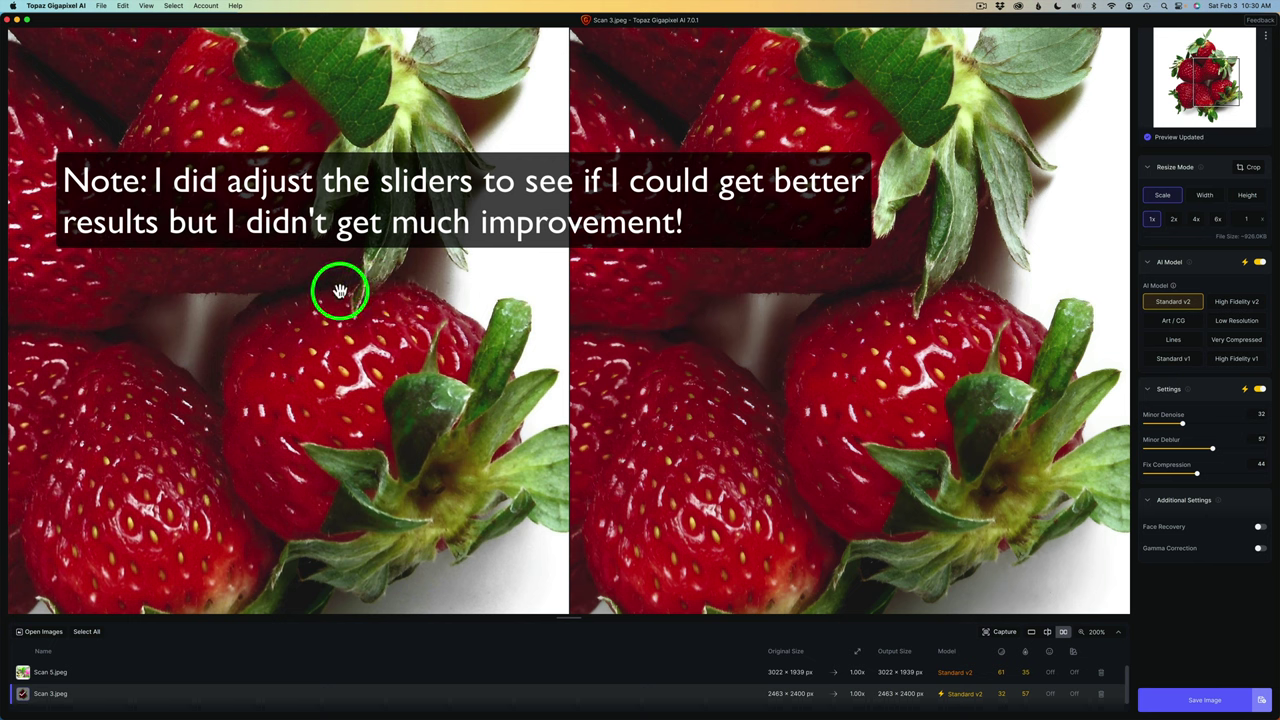
# Preview High Fidelity v2 on Scan 3, then switch it to Low Resolution
pyautogui.click(1243, 303)
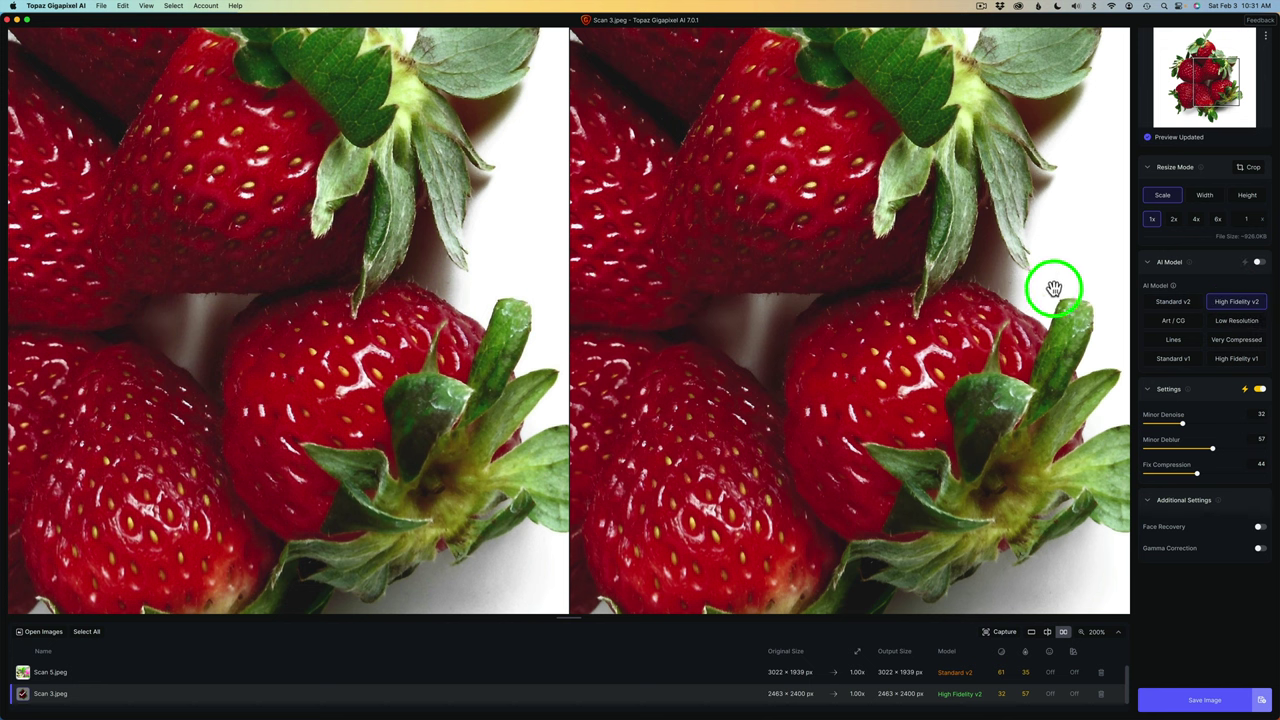
pyautogui.click(1240, 322)
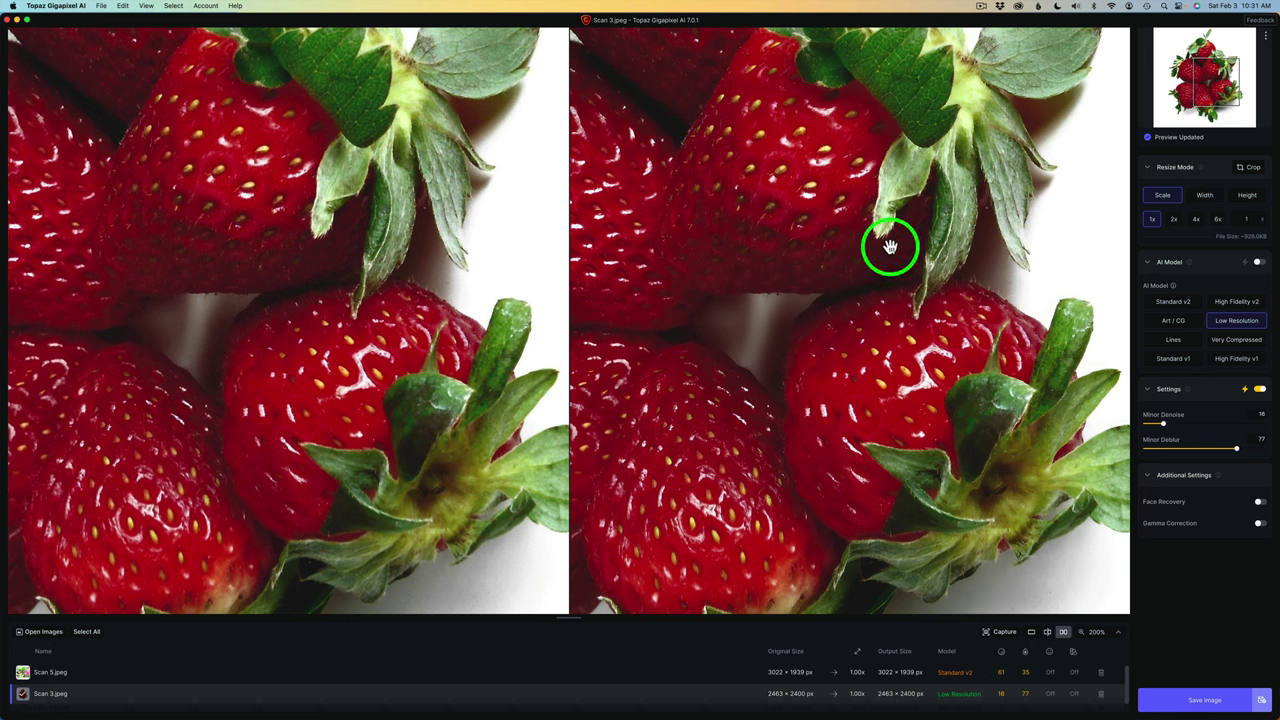
# Apply Very Compressed to Scan 3 and pan across the strawberries comparing both panes
pyautogui.click(1240, 340)
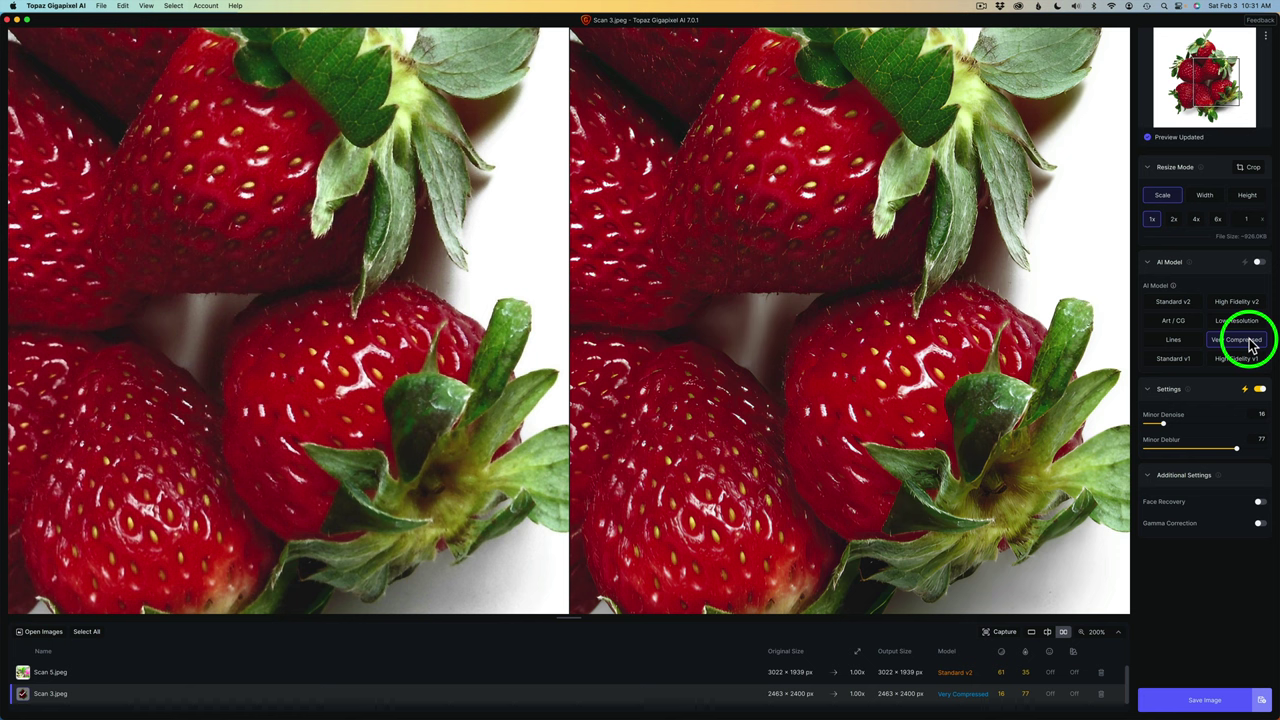
pyautogui.moveTo(1175, 288)
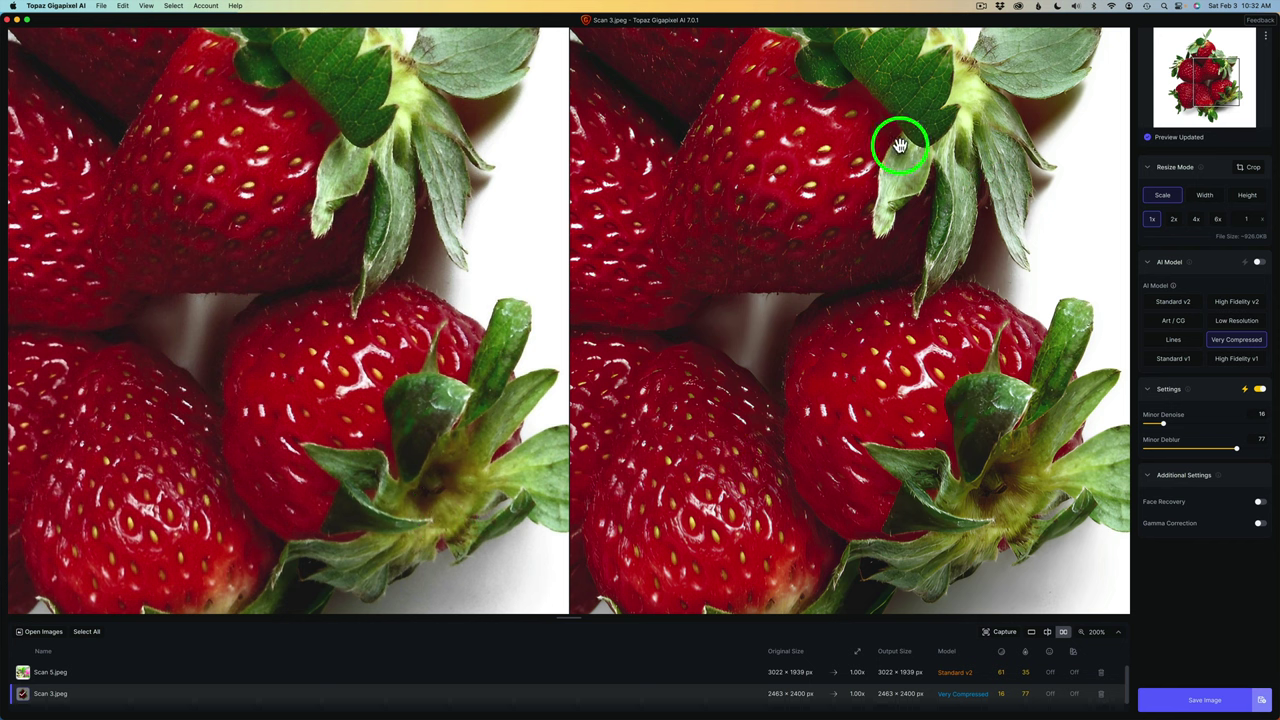
pyautogui.moveTo(900, 145); pyautogui.dragTo(1034, 323)
pyautogui.moveTo(886, 154); pyautogui.dragTo(923, 280)
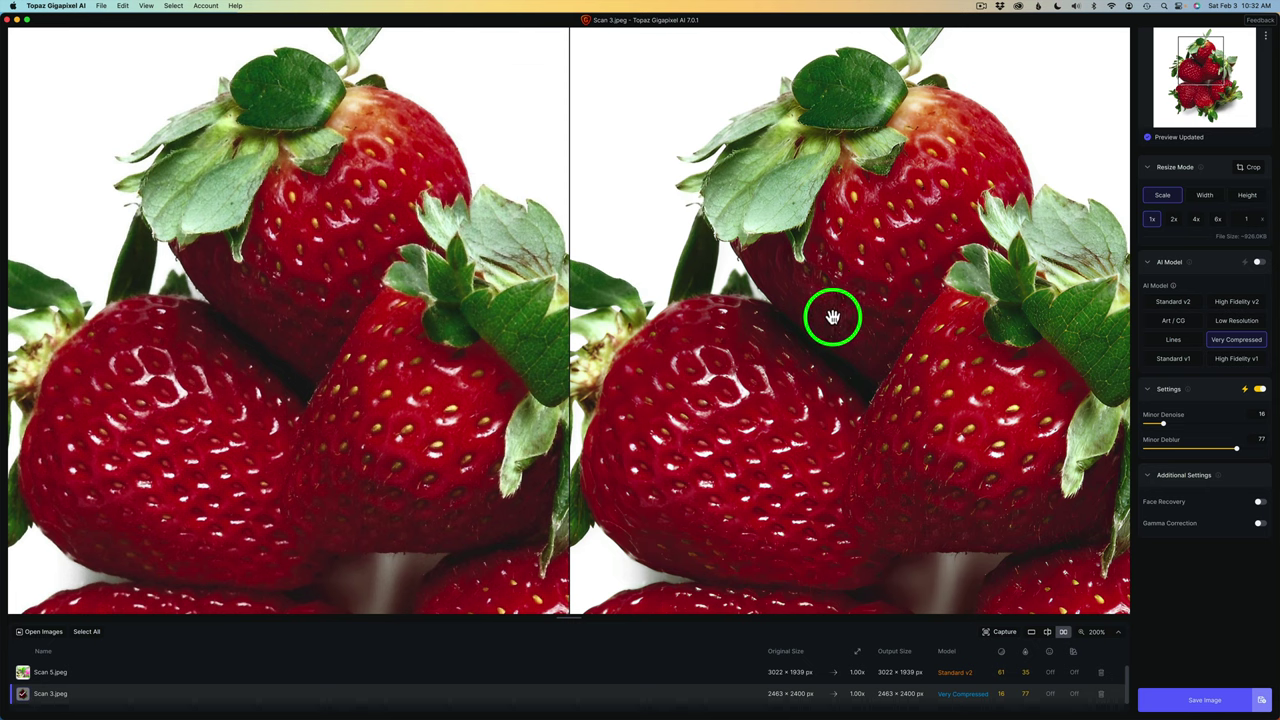
pyautogui.moveTo(831, 317); pyautogui.dragTo(979, 157)
pyautogui.moveTo(869, 323); pyautogui.dragTo(871, 274)
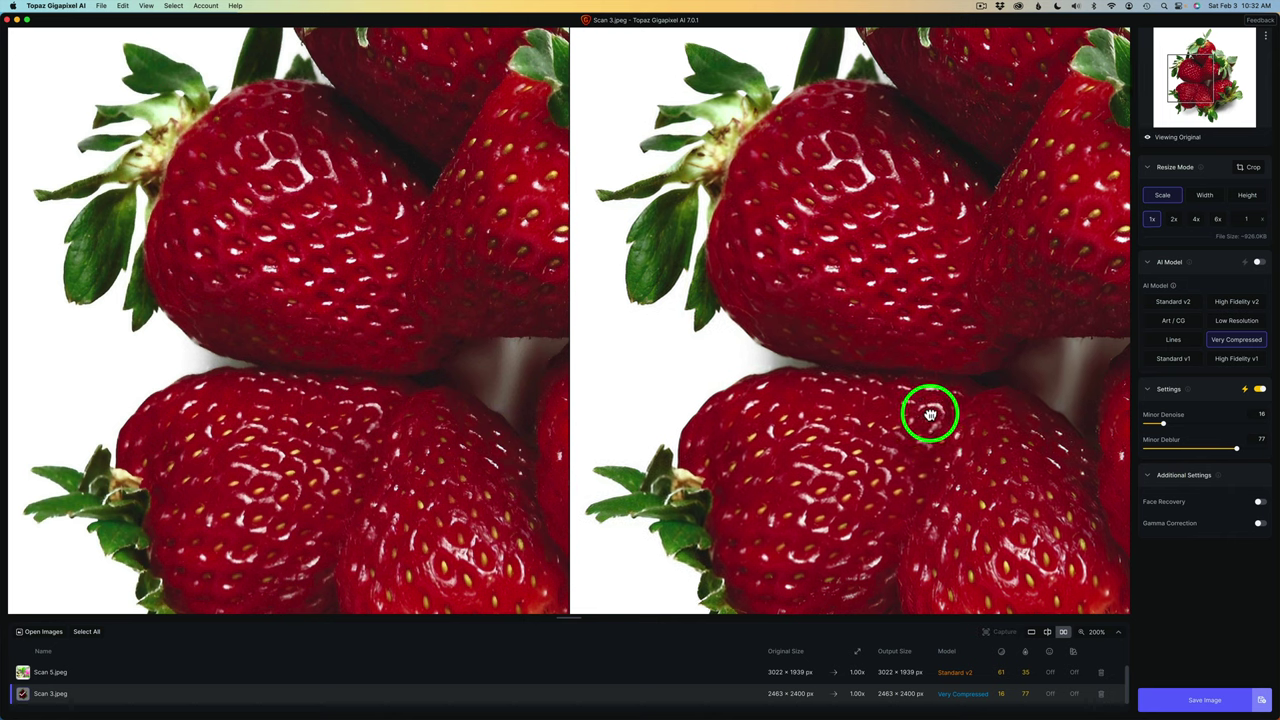
pyautogui.moveTo(929, 409)
pyautogui.mouseDown()
pyautogui.moveTo(917, 256)
pyautogui.moveTo(846, 194)
pyautogui.moveTo(813, 194)
pyautogui.moveTo(938, 386)
pyautogui.mouseUp()
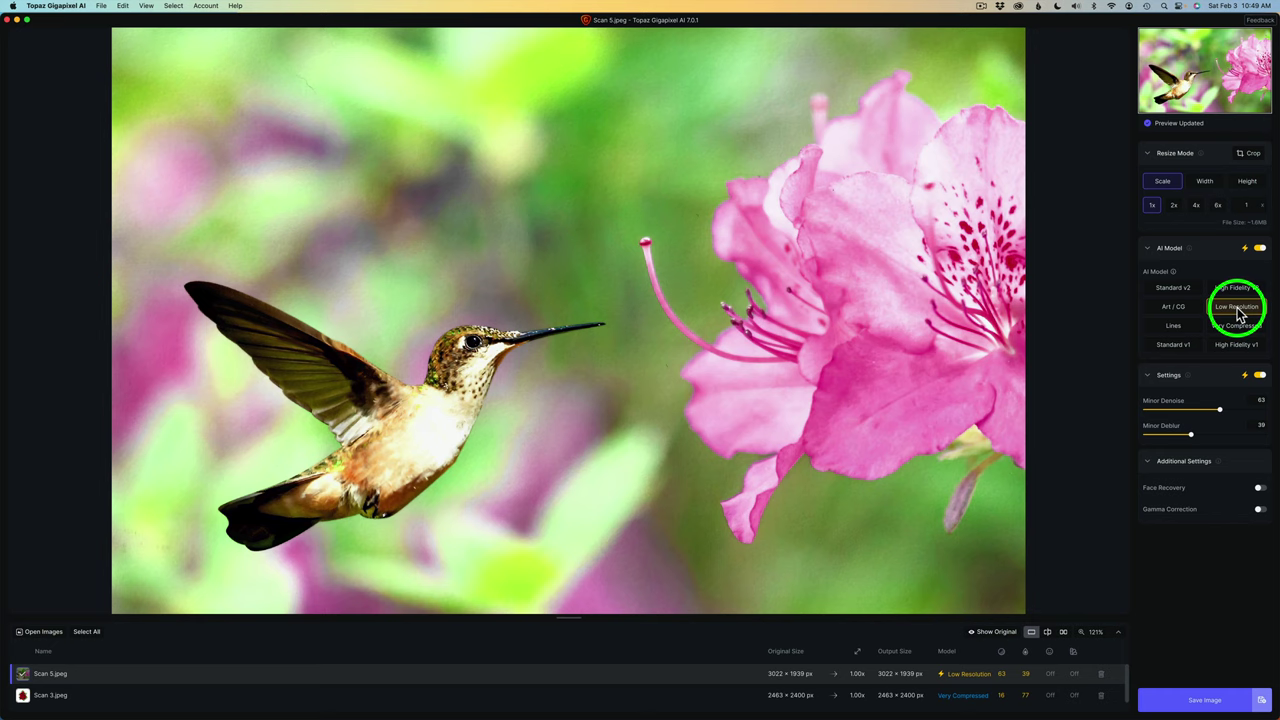
# Show the hummingbird side by side at 200% zoom, framing the bird's head
pyautogui.click(1064, 633)
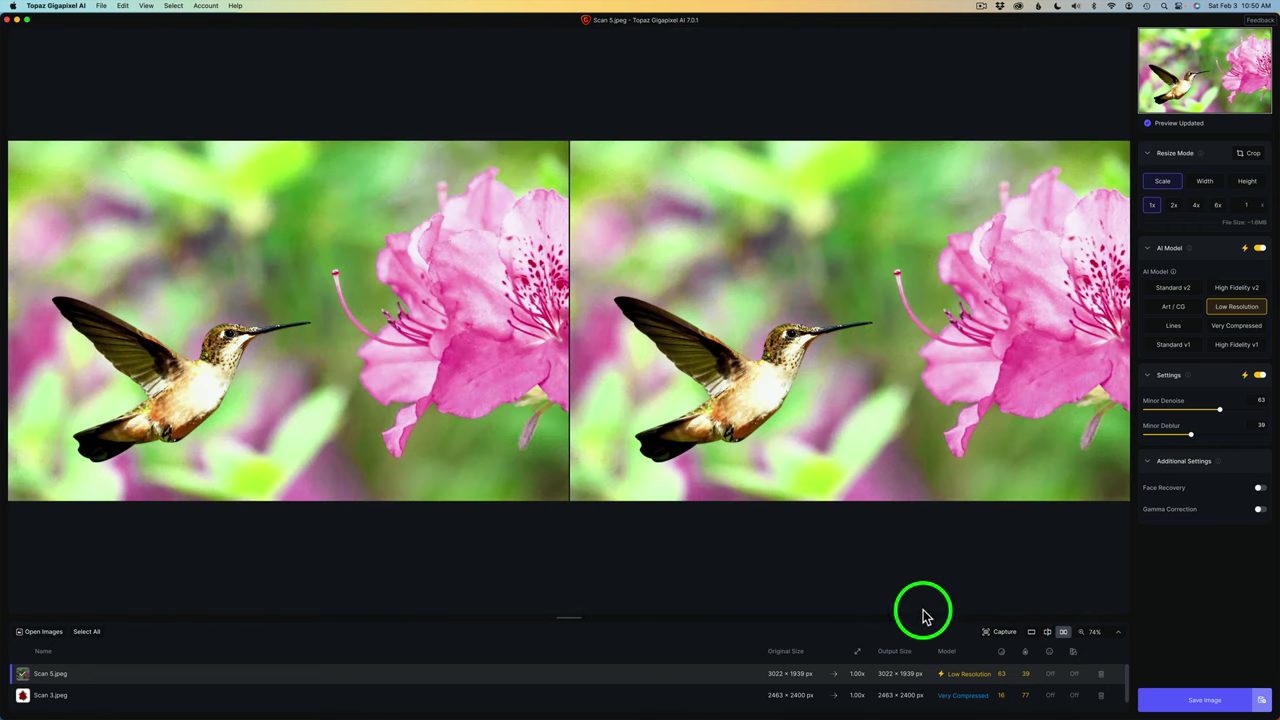
pyautogui.click(1118, 632)
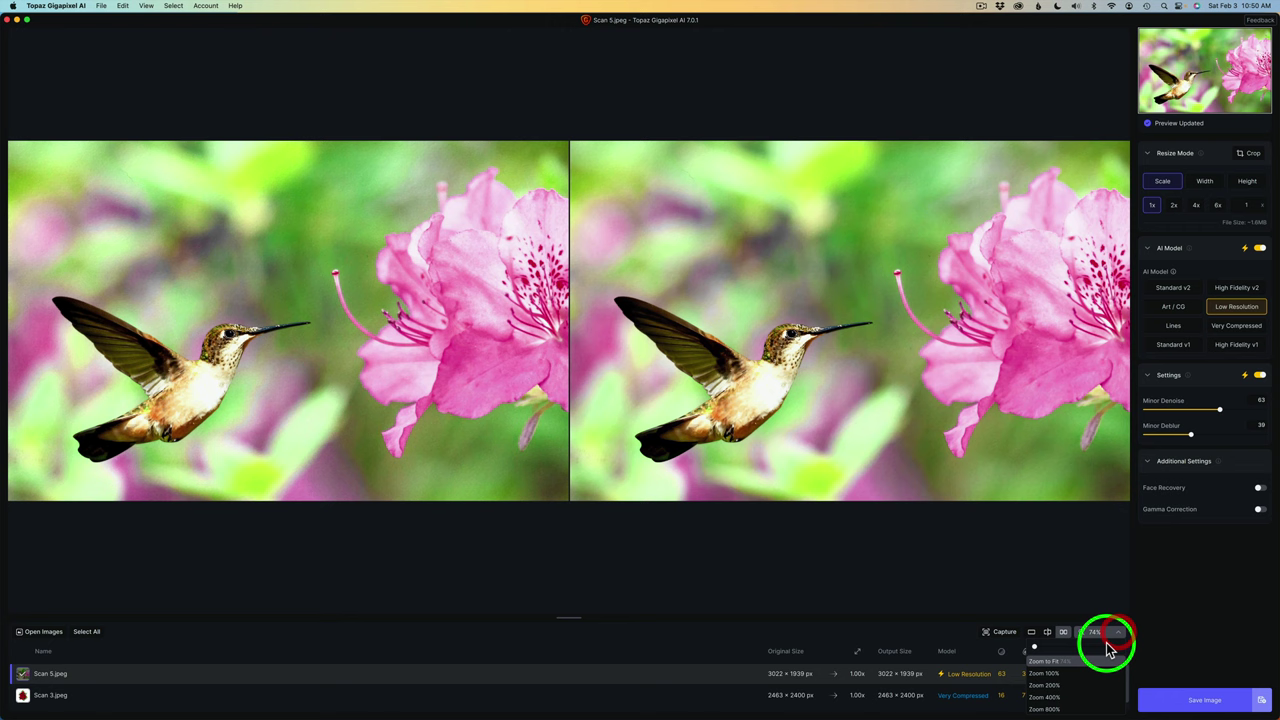
pyautogui.click(1057, 685)
pyautogui.moveTo(970, 506); pyautogui.dragTo(1003, 377)
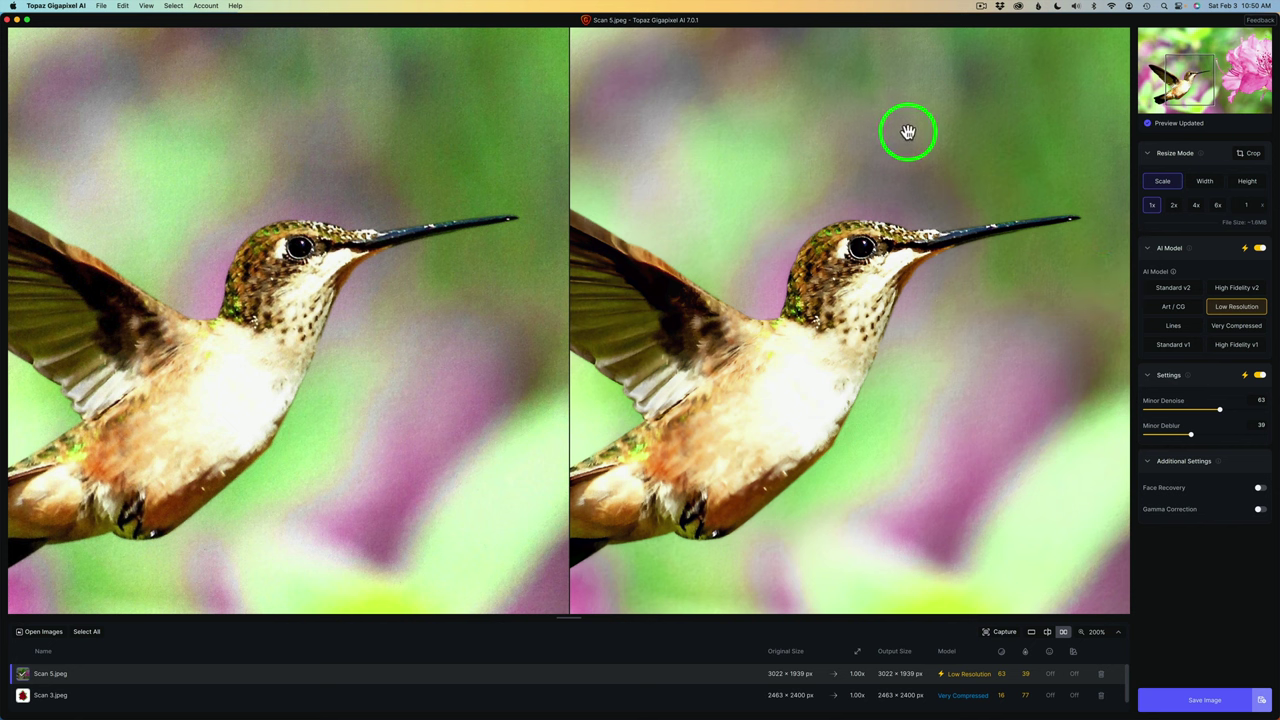
# Pan across the flower, beak and a stamen, then back to the hummingbird's head
pyautogui.moveTo(1034, 300); pyautogui.dragTo(646, 337)
pyautogui.moveTo(951, 306); pyautogui.dragTo(666, 400)
pyautogui.click(823, 349)
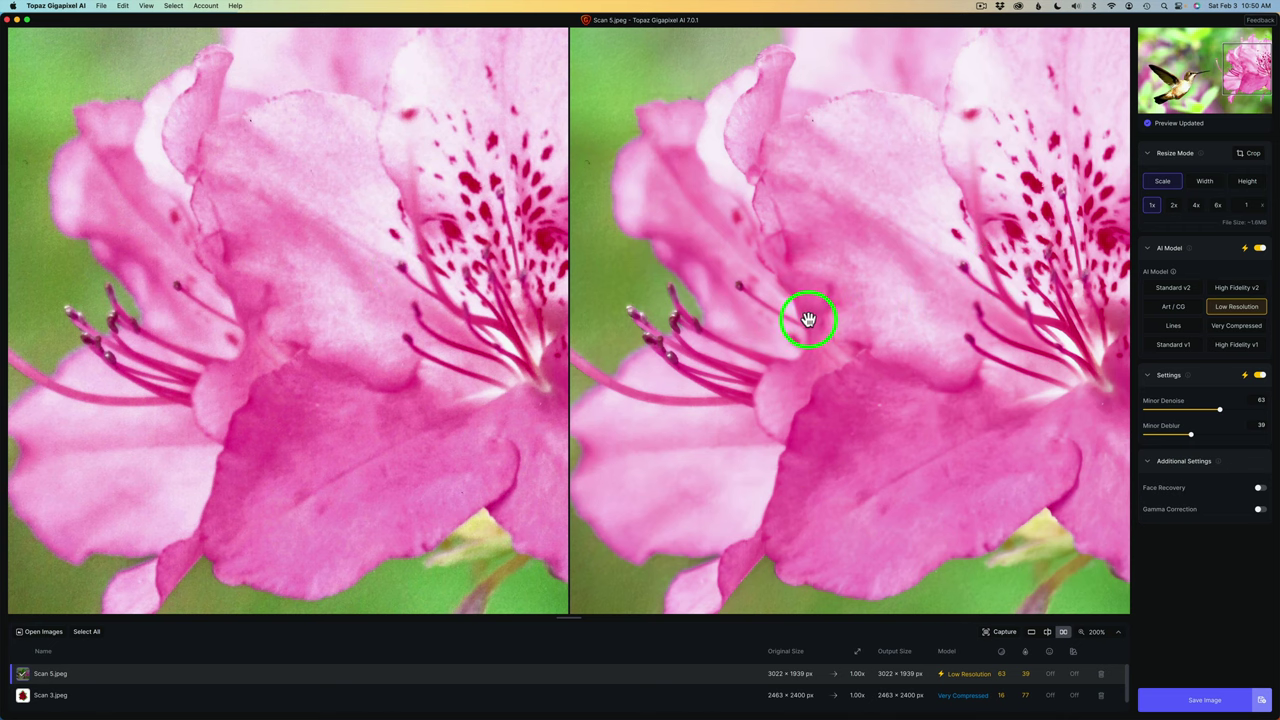
pyautogui.moveTo(808, 320); pyautogui.dragTo(1000, 320)
pyautogui.moveTo(743, 217); pyautogui.dragTo(929, 229)
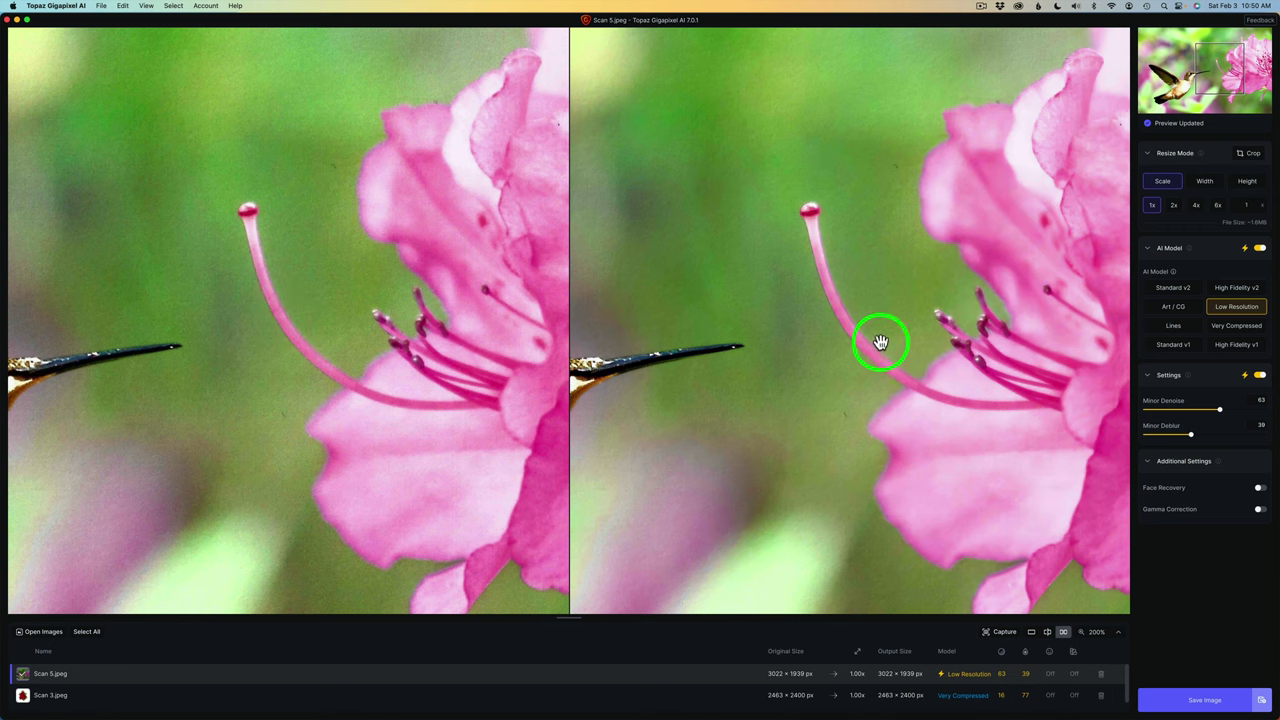
pyautogui.moveTo(886, 366); pyautogui.dragTo(951, 349)
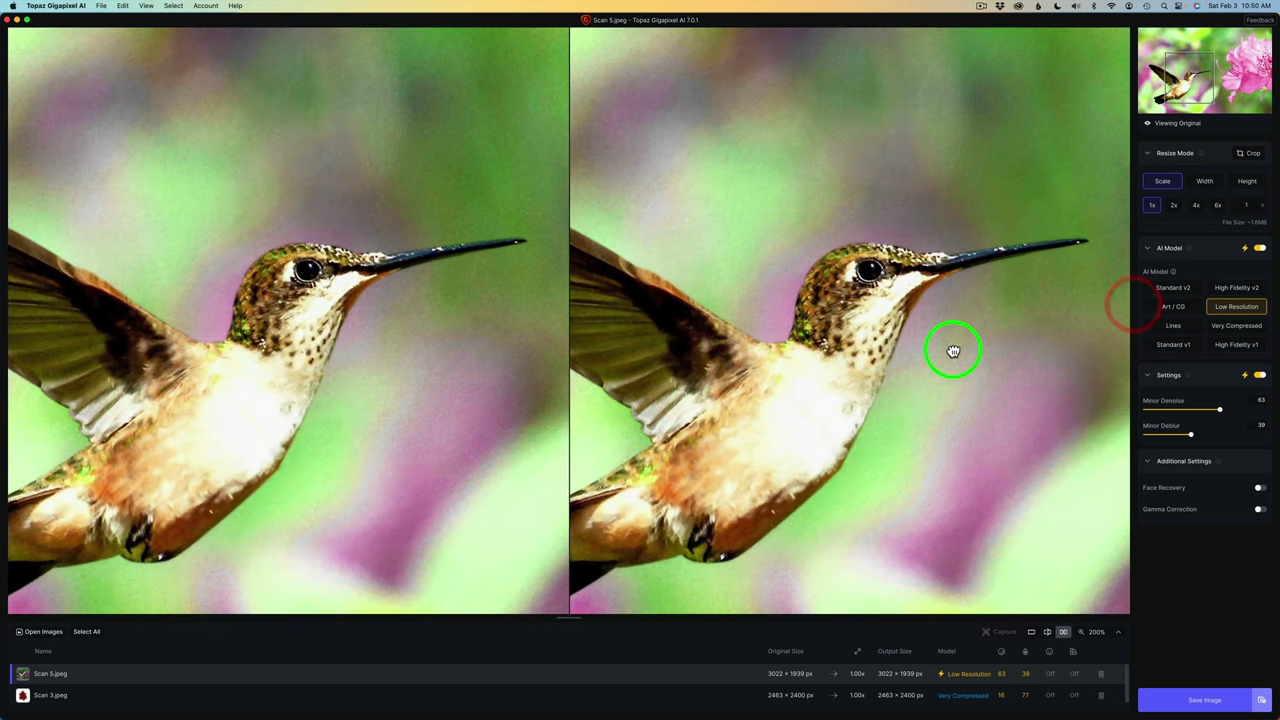
# Try Standard v2 and High Fidelity v2 on Scan 5, then choose Very Compressed
pyautogui.click(1174, 289)
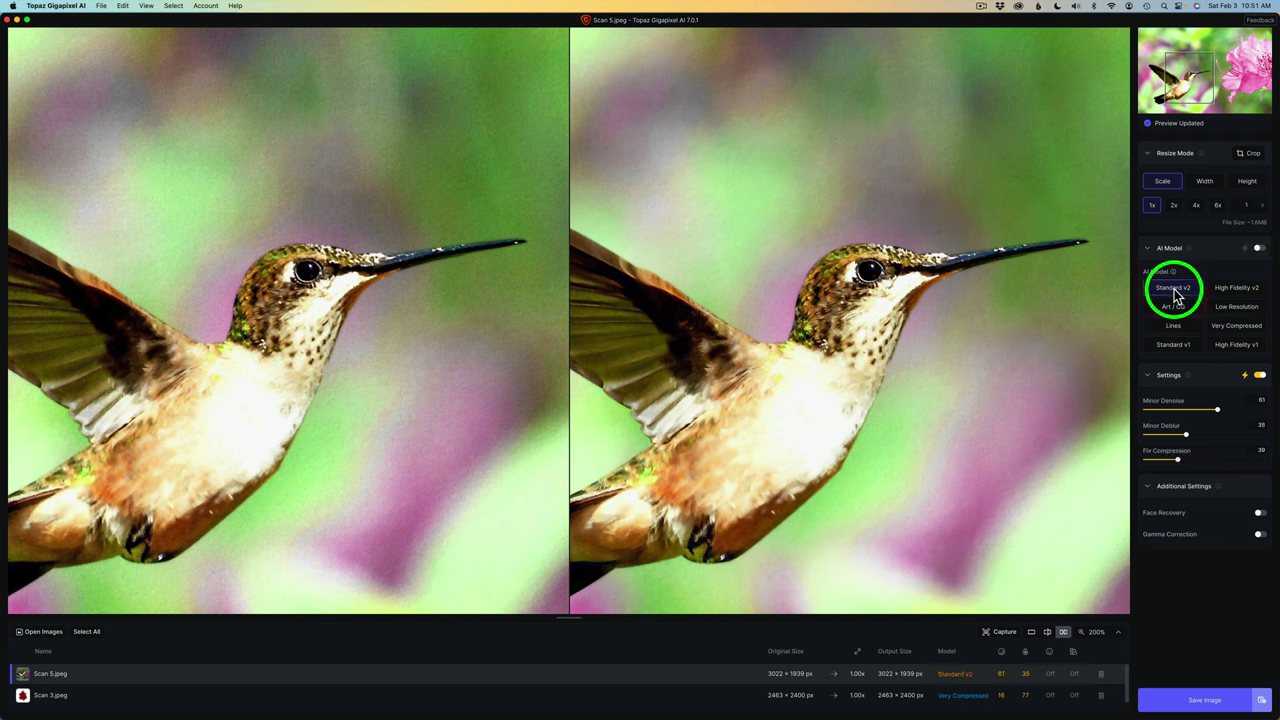
pyautogui.click(838, 252)
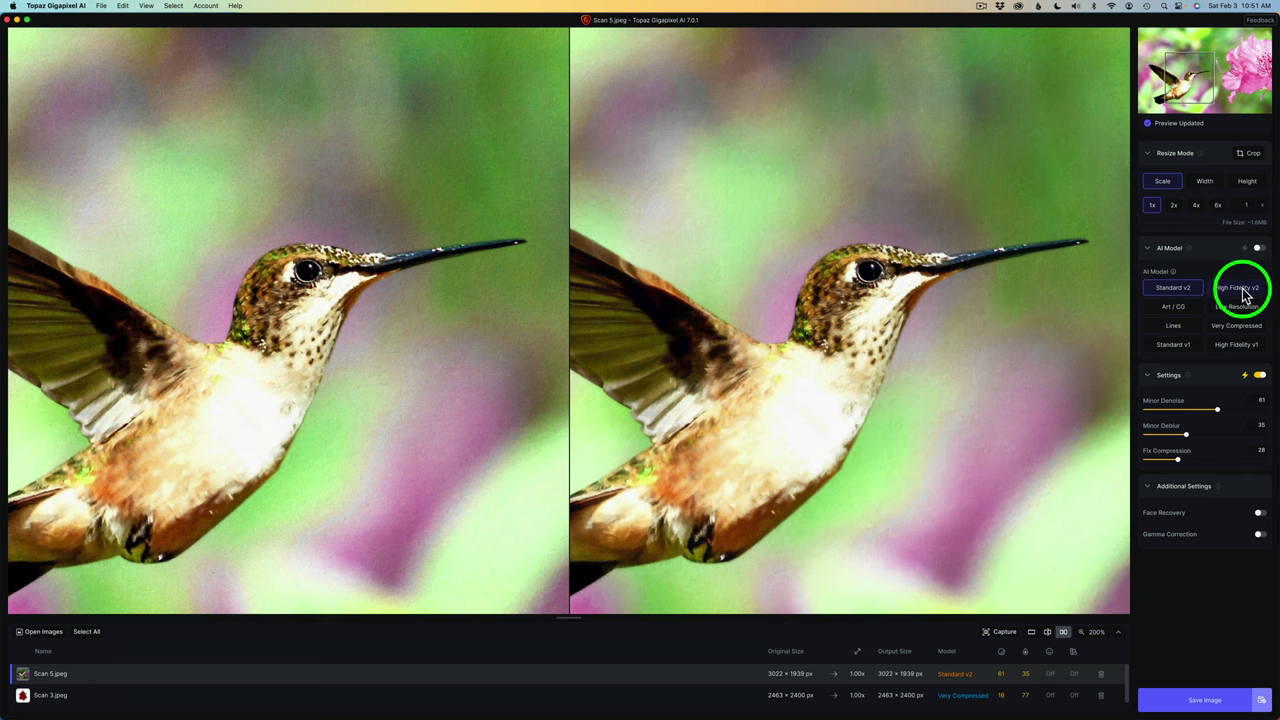
pyautogui.click(1240, 288)
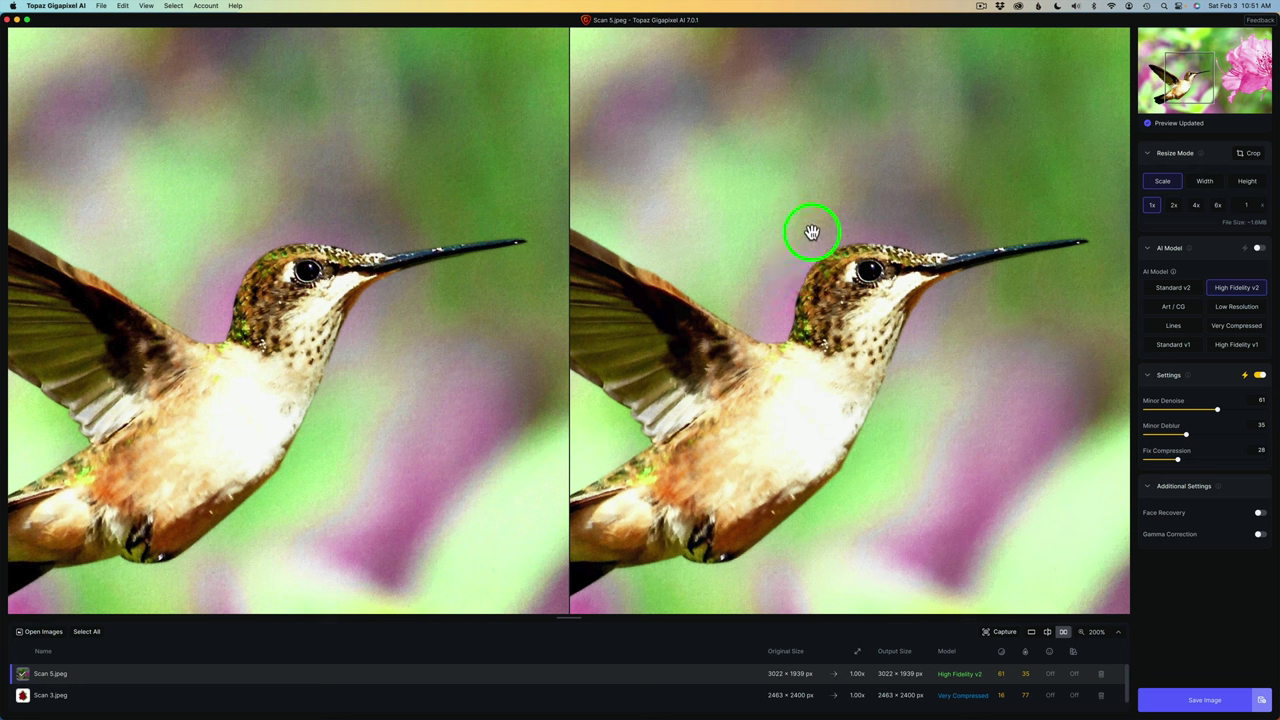
pyautogui.click(1240, 327)
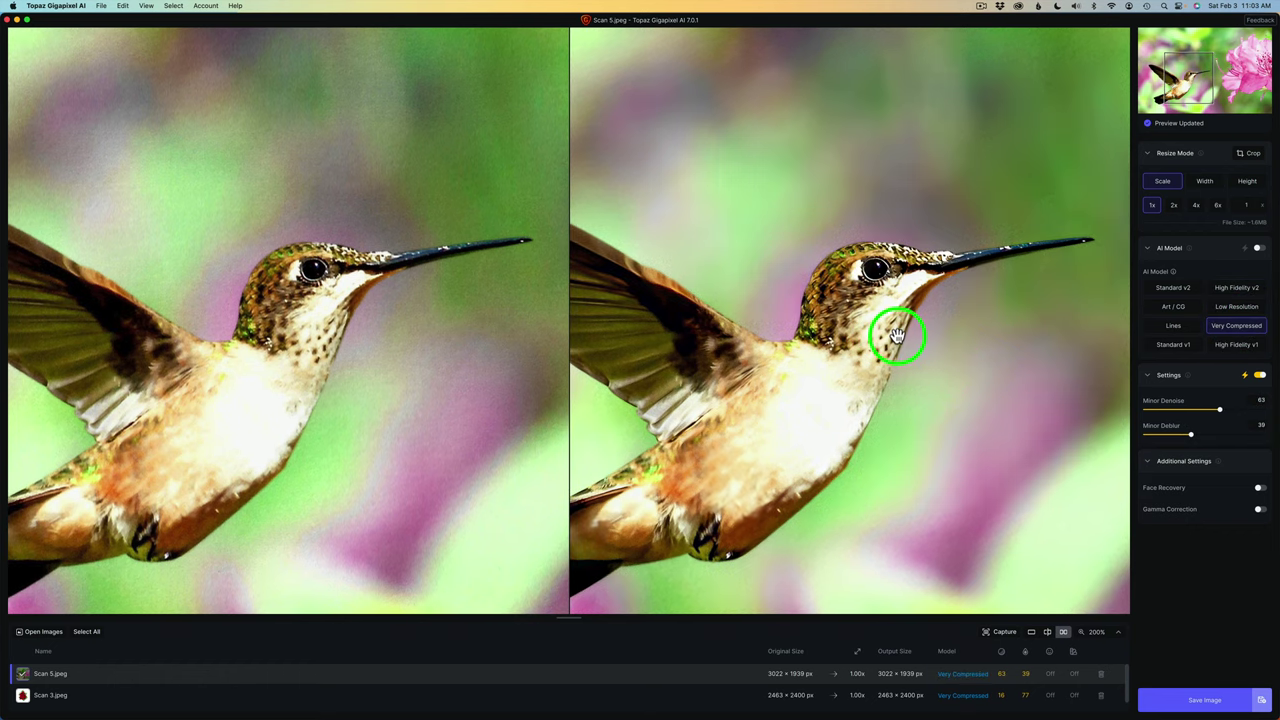
# Pan over the wing, body, petals and stamens, comparing the Very Compressed preview with the original
pyautogui.moveTo(780, 386); pyautogui.dragTo(970, 387)
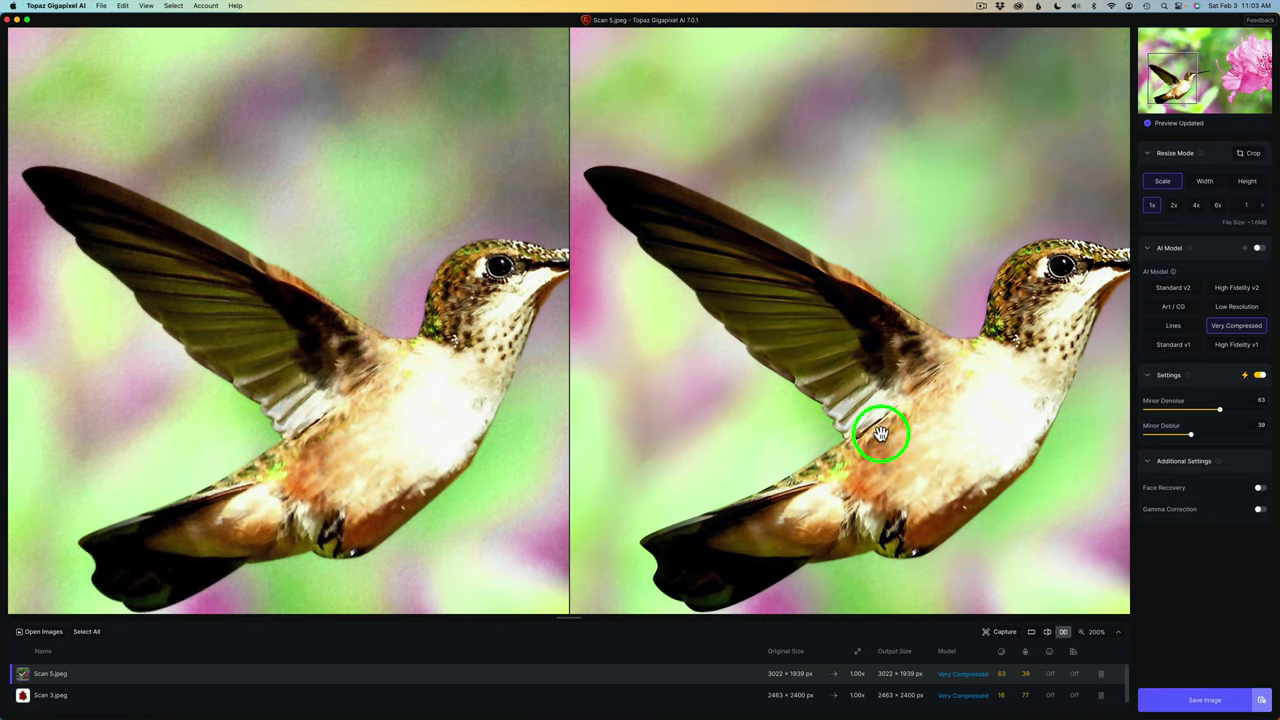
pyautogui.moveTo(880, 434); pyautogui.dragTo(877, 343)
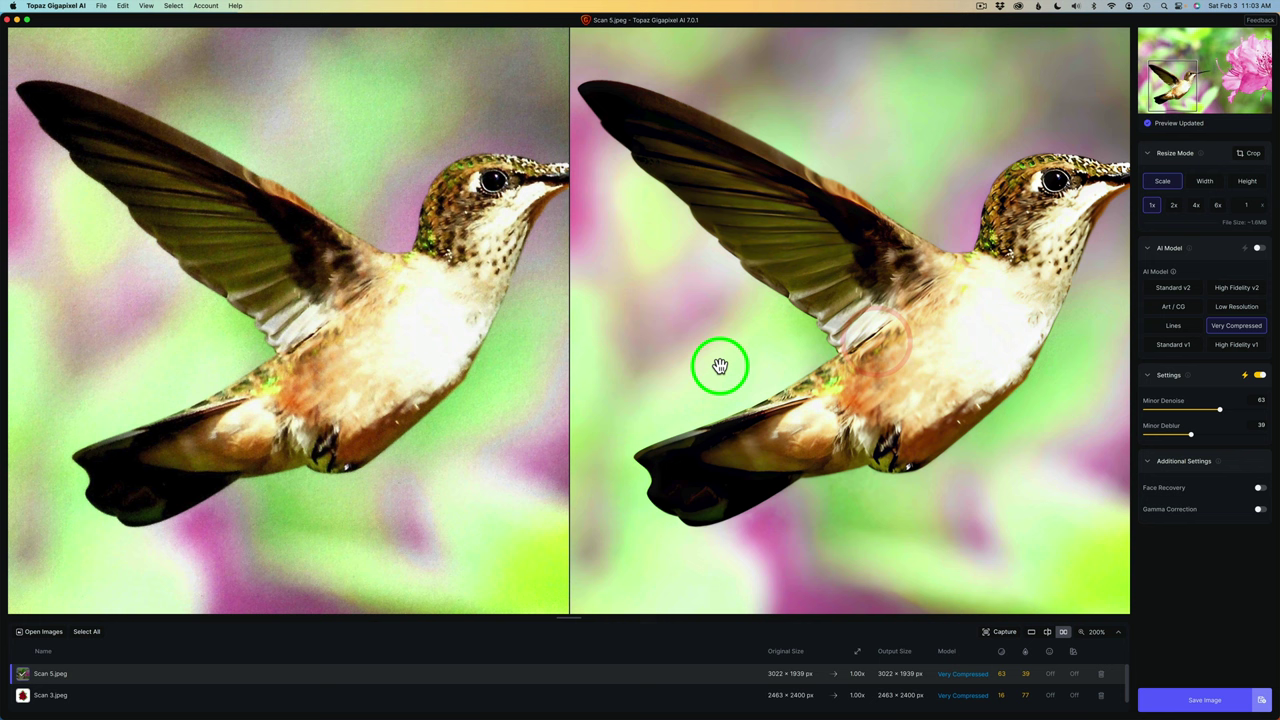
pyautogui.moveTo(973, 277); pyautogui.dragTo(680, 423)
pyautogui.moveTo(946, 323); pyautogui.dragTo(711, 405)
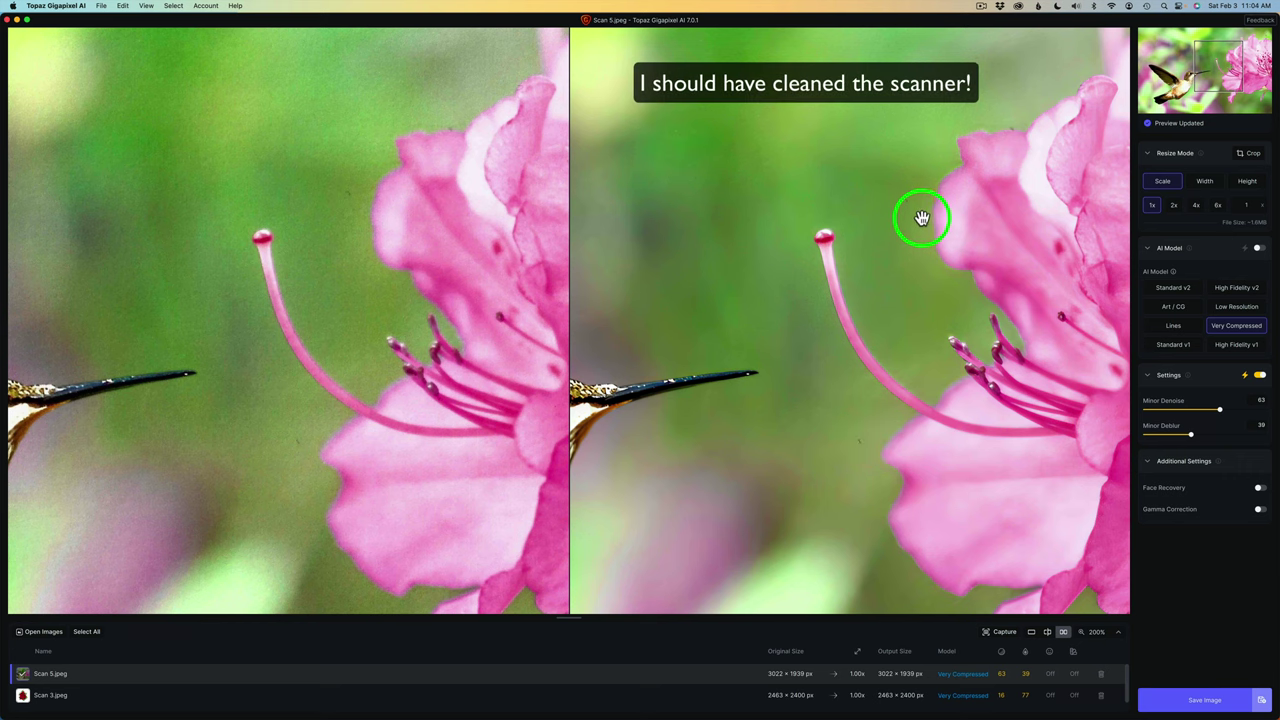
pyautogui.moveTo(1034, 282); pyautogui.dragTo(831, 374)
pyautogui.click(829, 369)
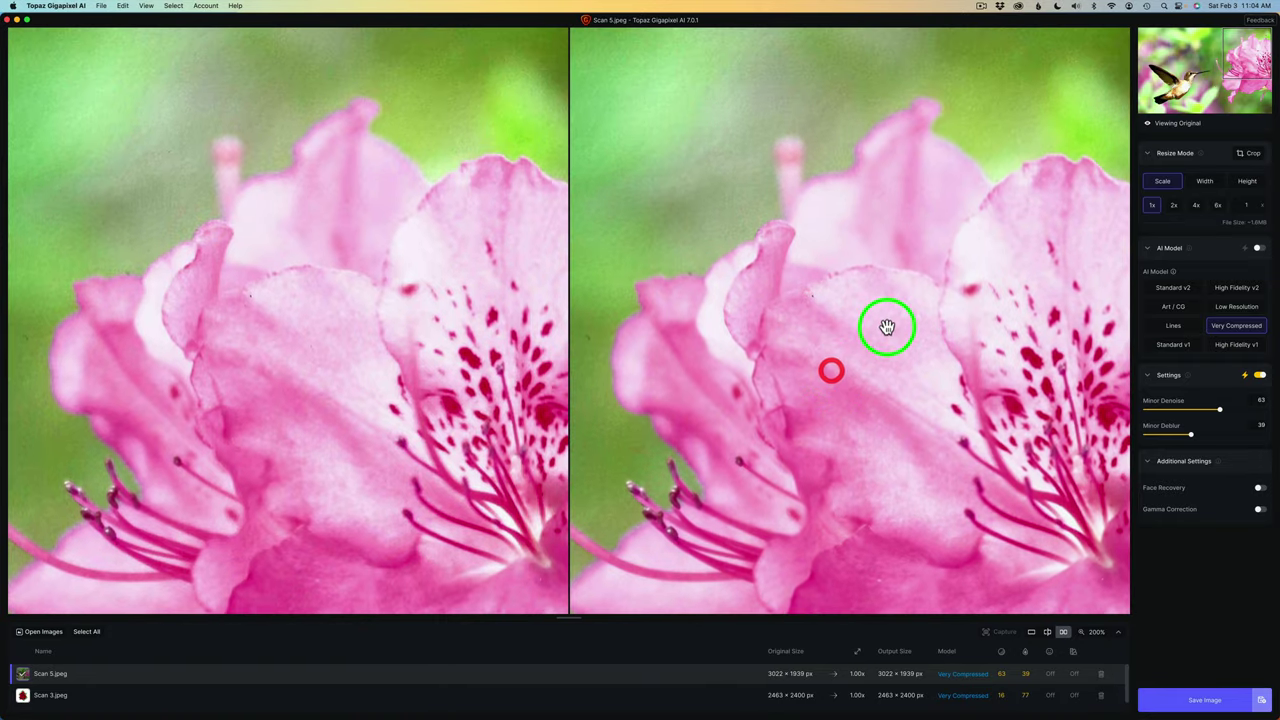
pyautogui.moveTo(903, 337)
pyautogui.mouseDown()
pyautogui.moveTo(916, 258)
pyautogui.moveTo(903, 163)
pyautogui.moveTo(886, 174)
pyautogui.mouseUp()
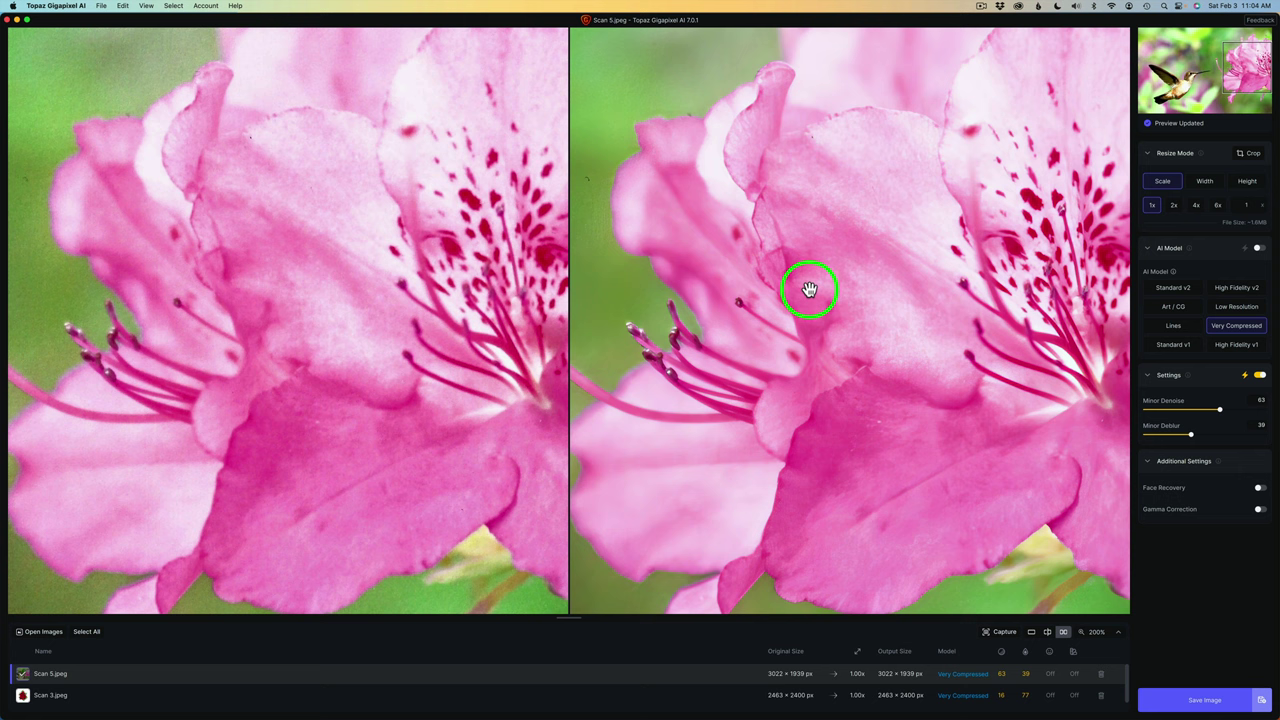
pyautogui.moveTo(817, 337); pyautogui.dragTo(892, 345)
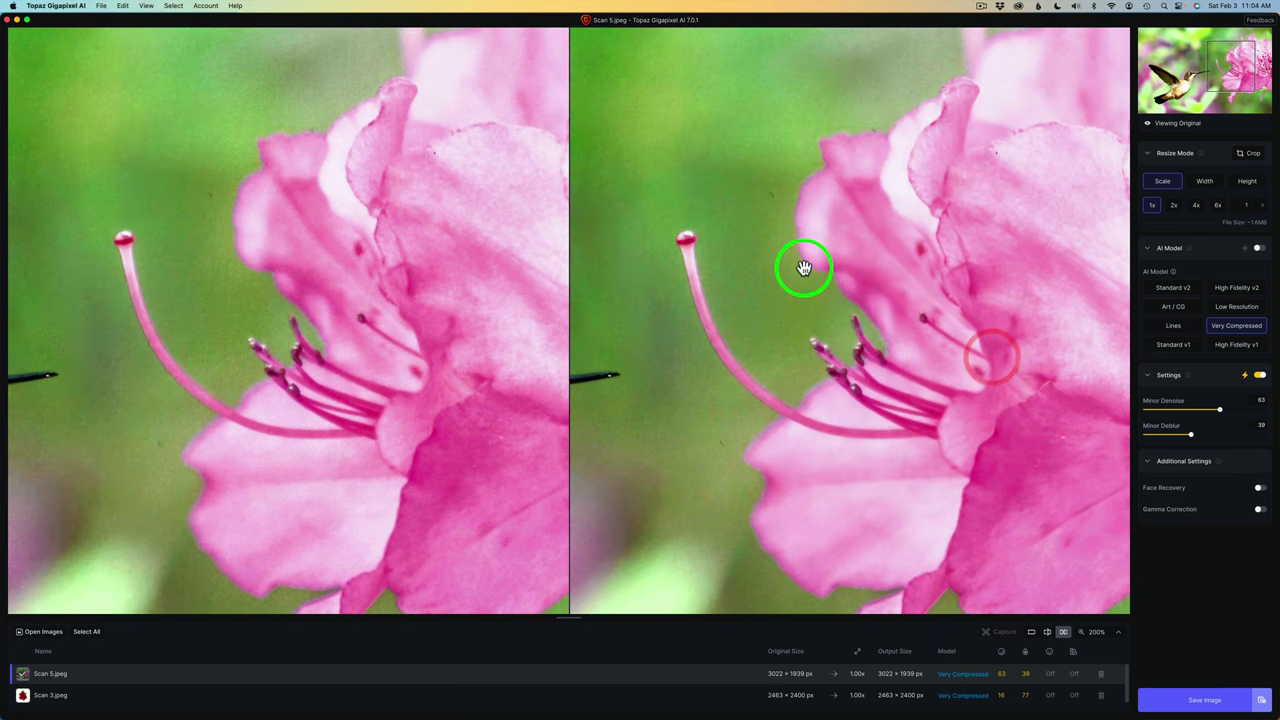
pyautogui.moveTo(806, 266); pyautogui.dragTo(920, 277)
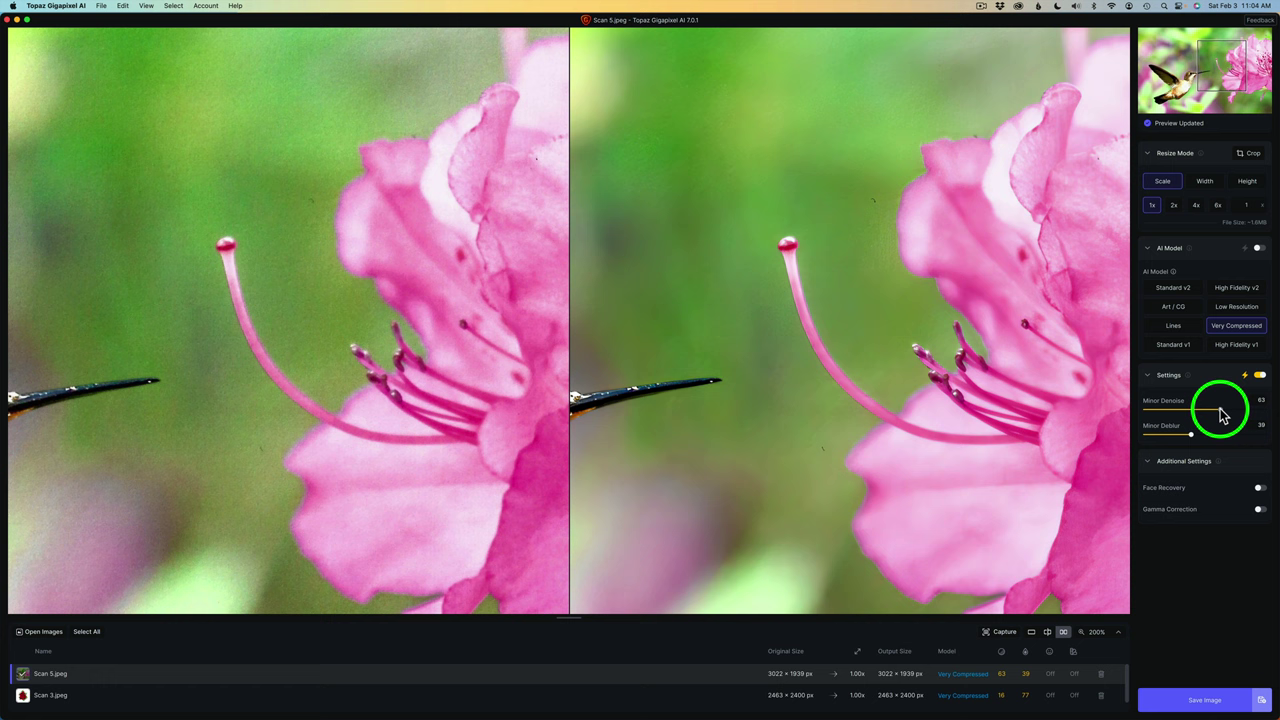
# Raise Scan 5's Minor Denoise to 100, restoring Minor Deblur to 39 after trying 1
pyautogui.click(1244, 411)
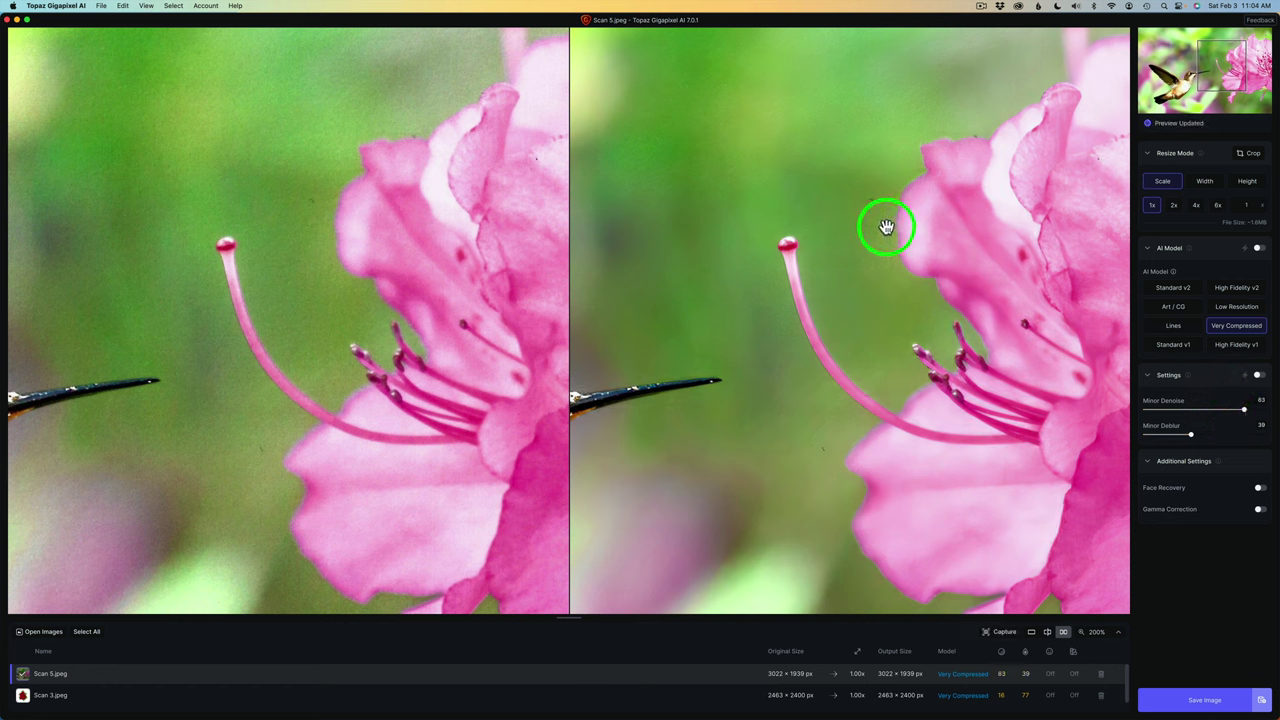
pyautogui.click(1248, 410)
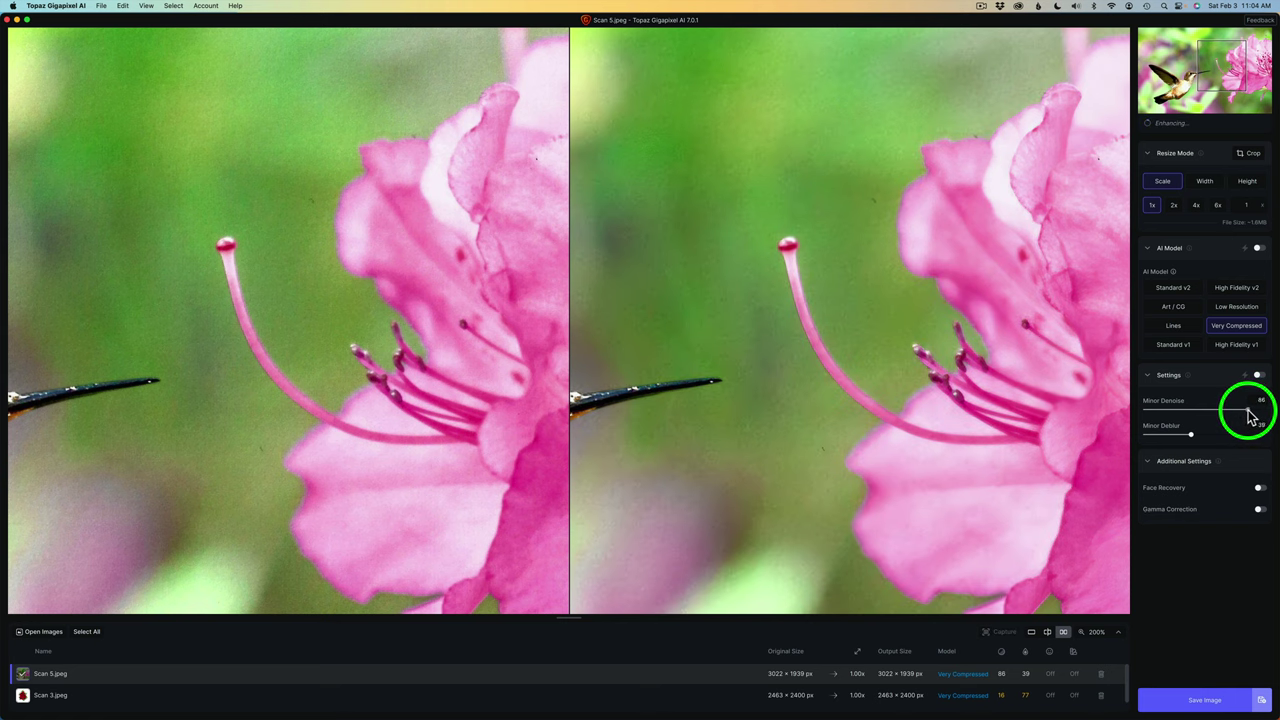
pyautogui.click(1264, 410)
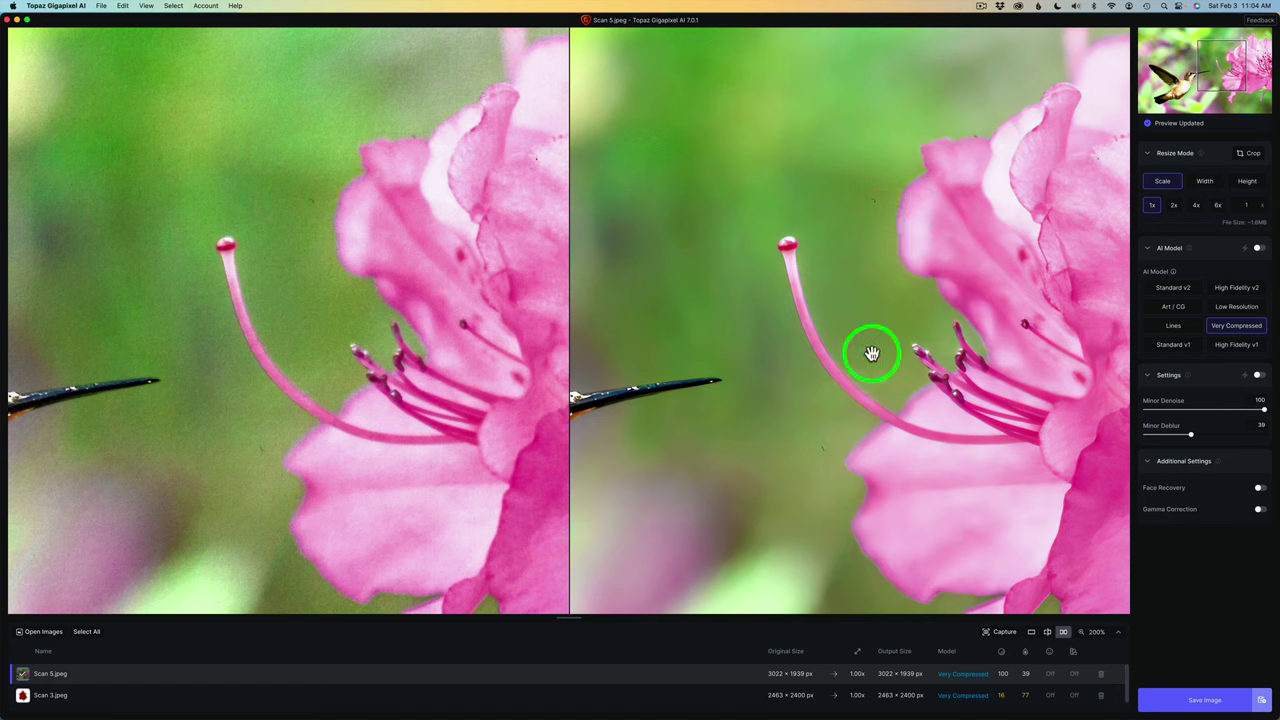
pyautogui.click(1259, 376)
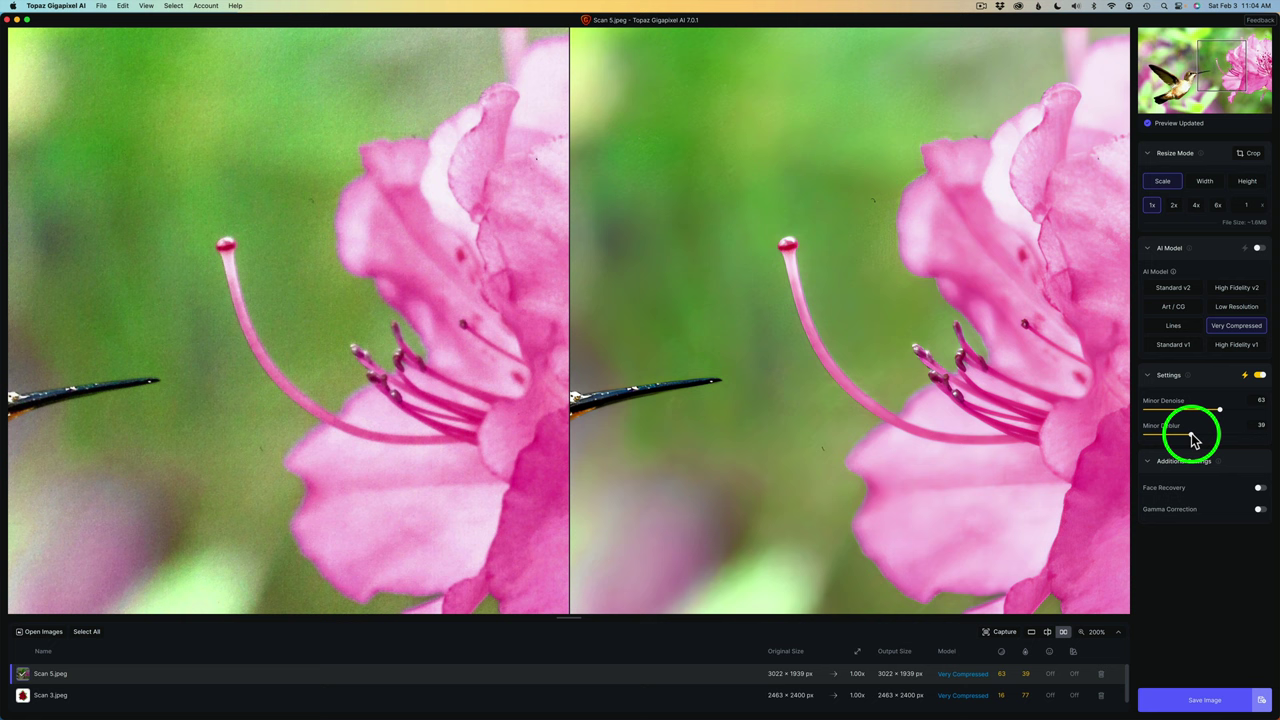
pyautogui.moveTo(1193, 440); pyautogui.dragTo(1117, 425)
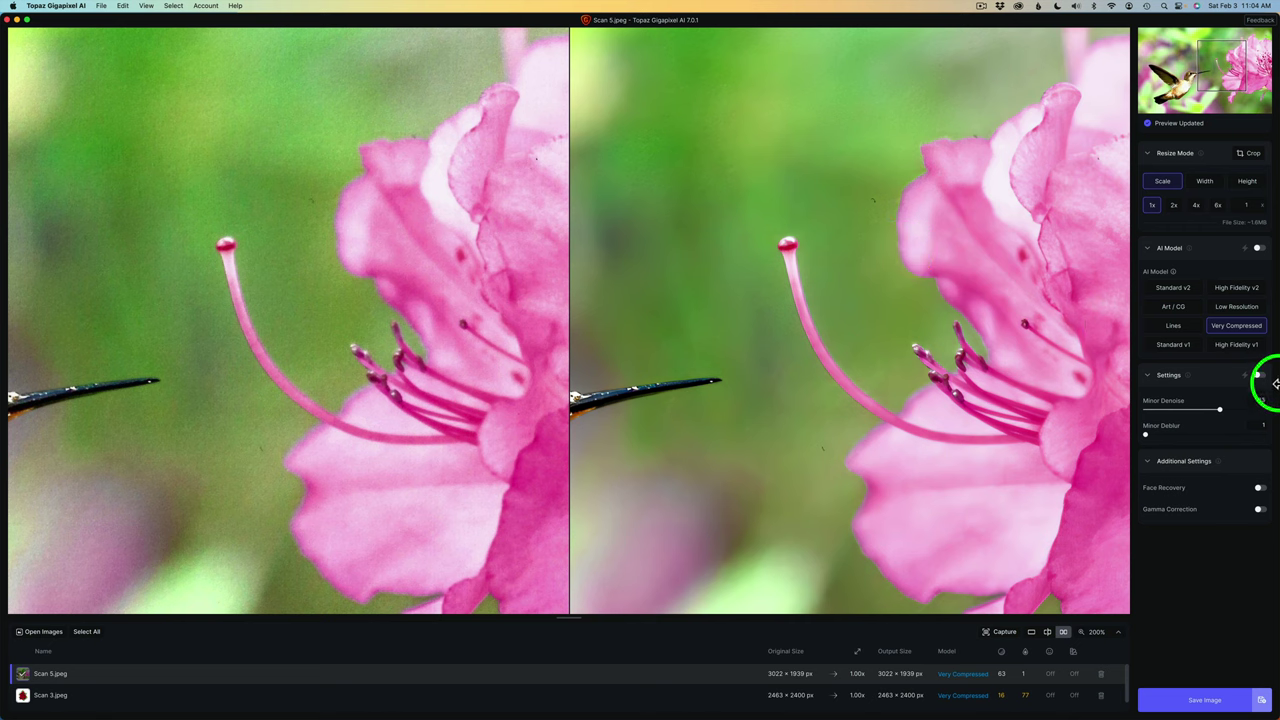
pyautogui.click(1258, 375)
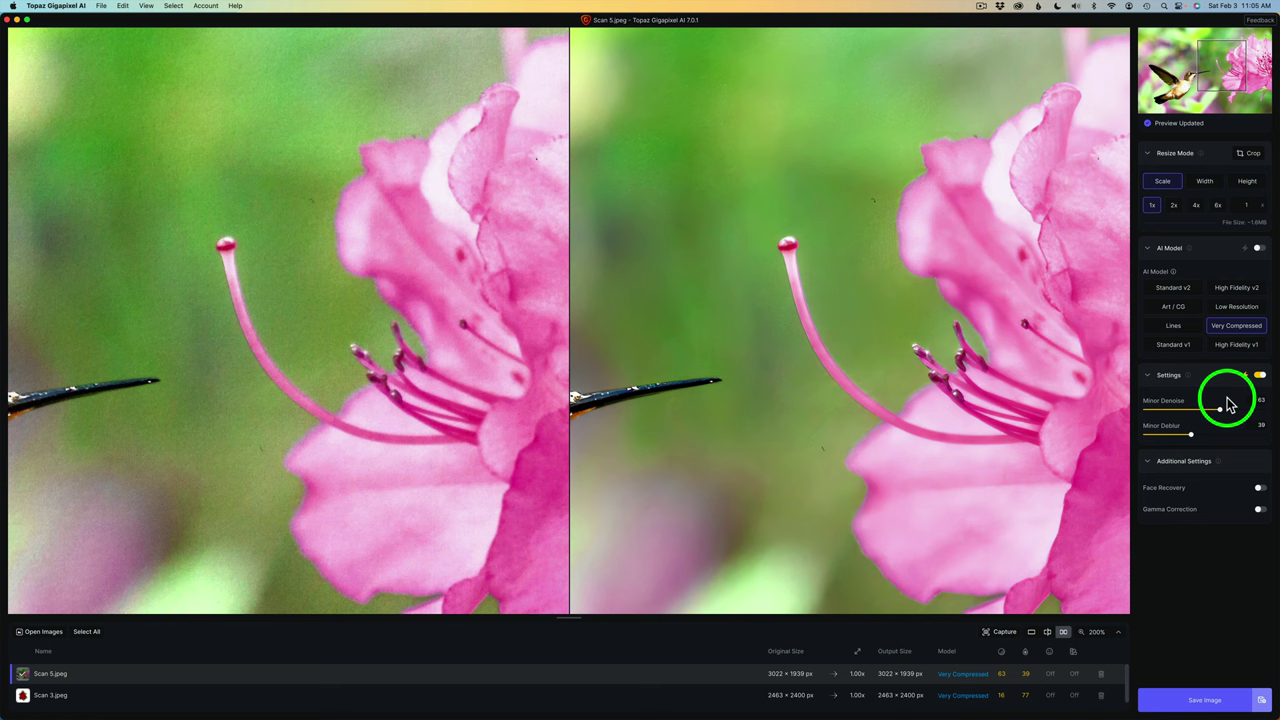
pyautogui.moveTo(1222, 413); pyautogui.dragTo(1262, 409)
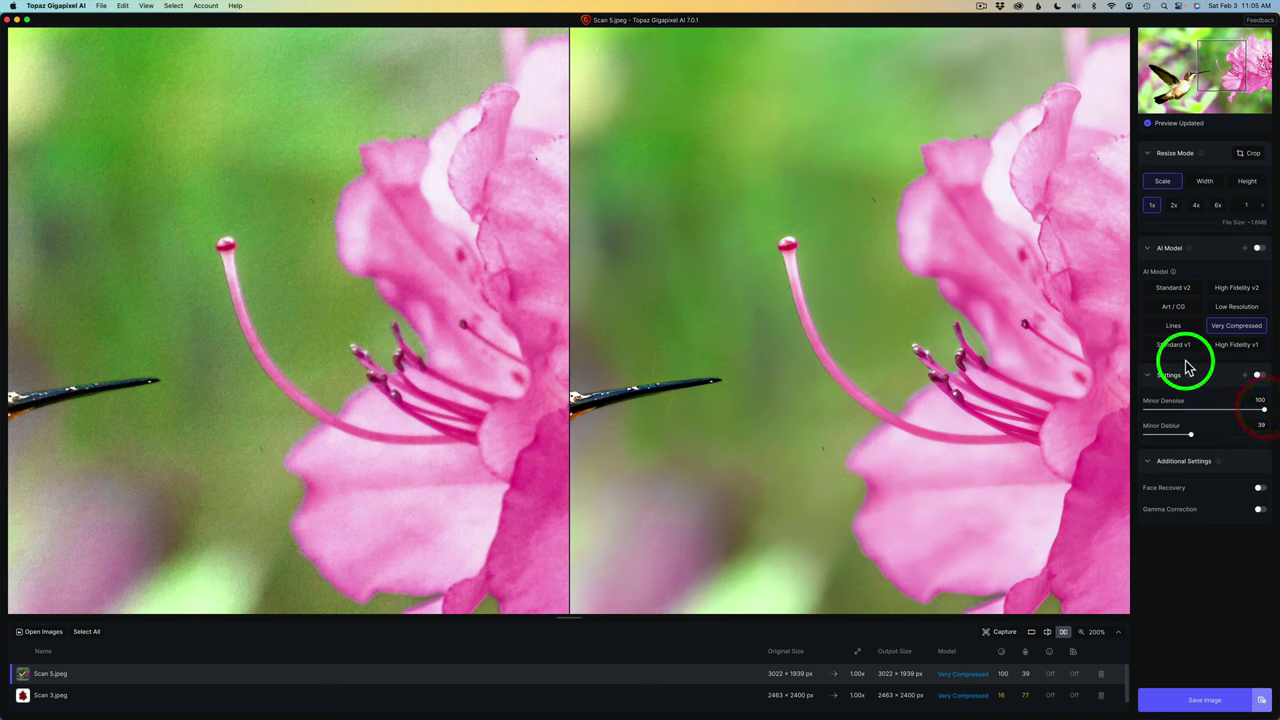
# Fit the whole hummingbird scan in a single preview and show the original for comparison
pyautogui.click(1108, 633)
pyautogui.click(1050, 662)
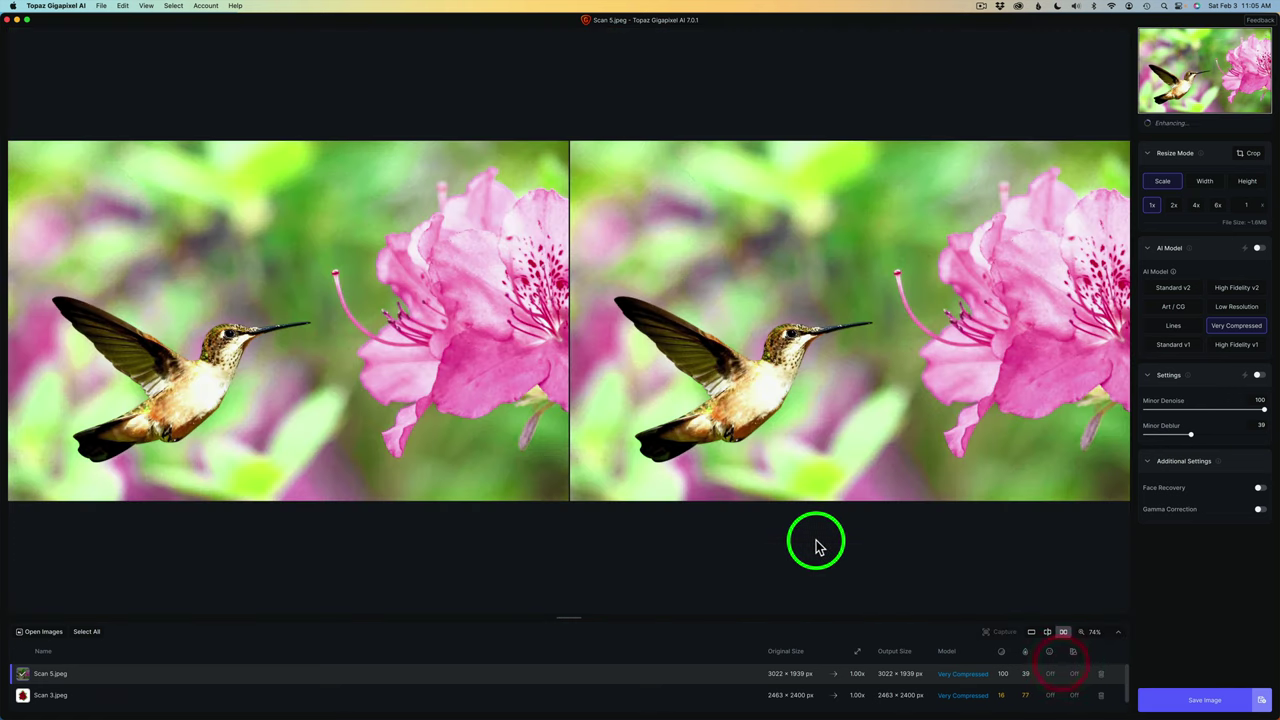
pyautogui.click(1033, 635)
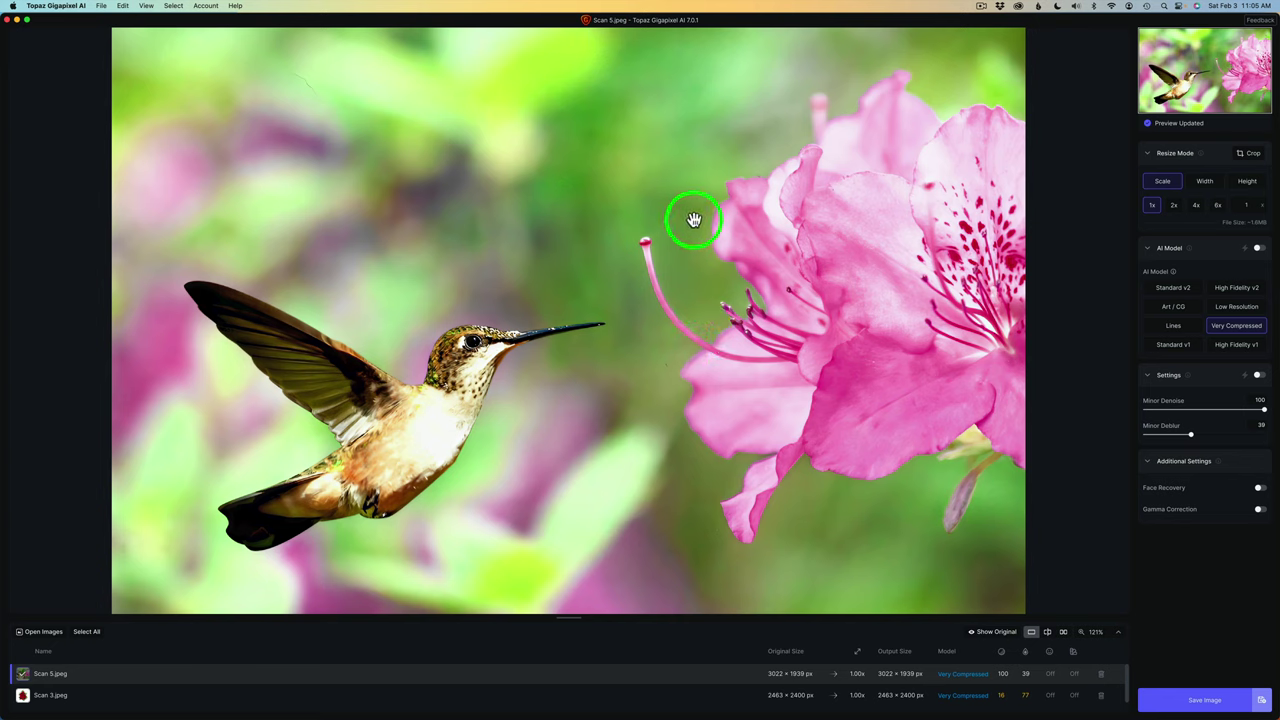
pyautogui.click(650, 335)
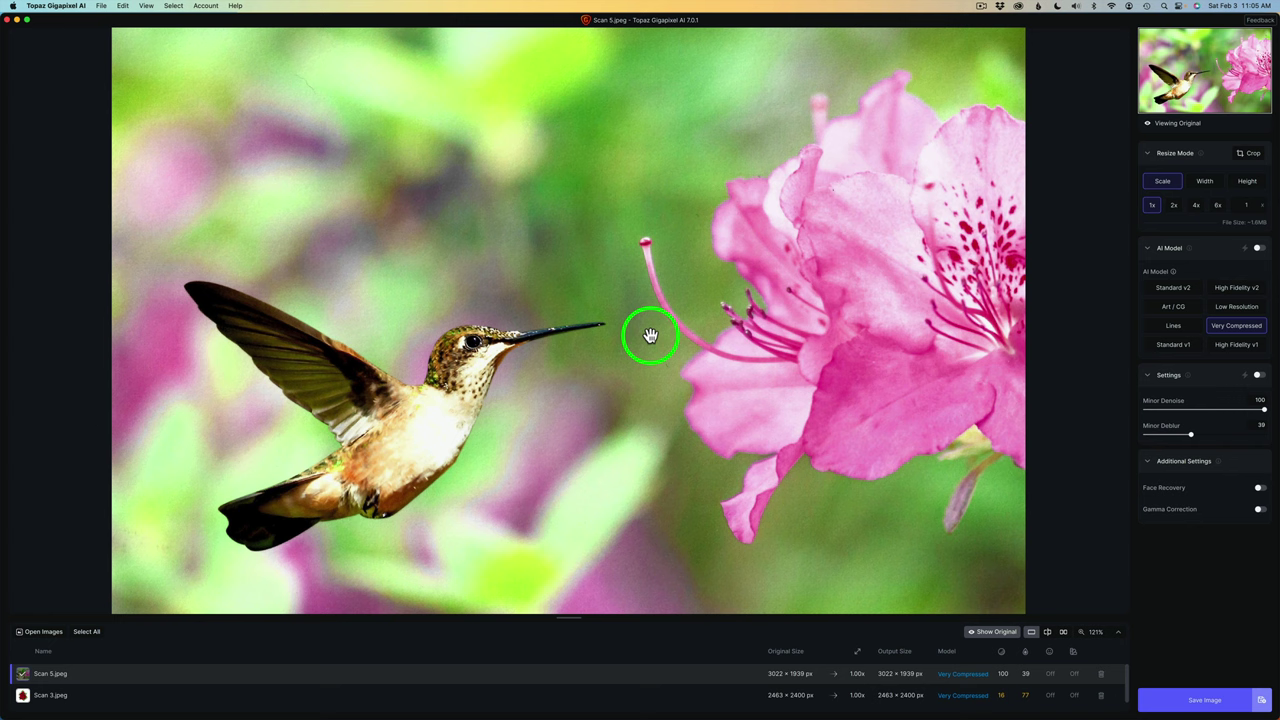